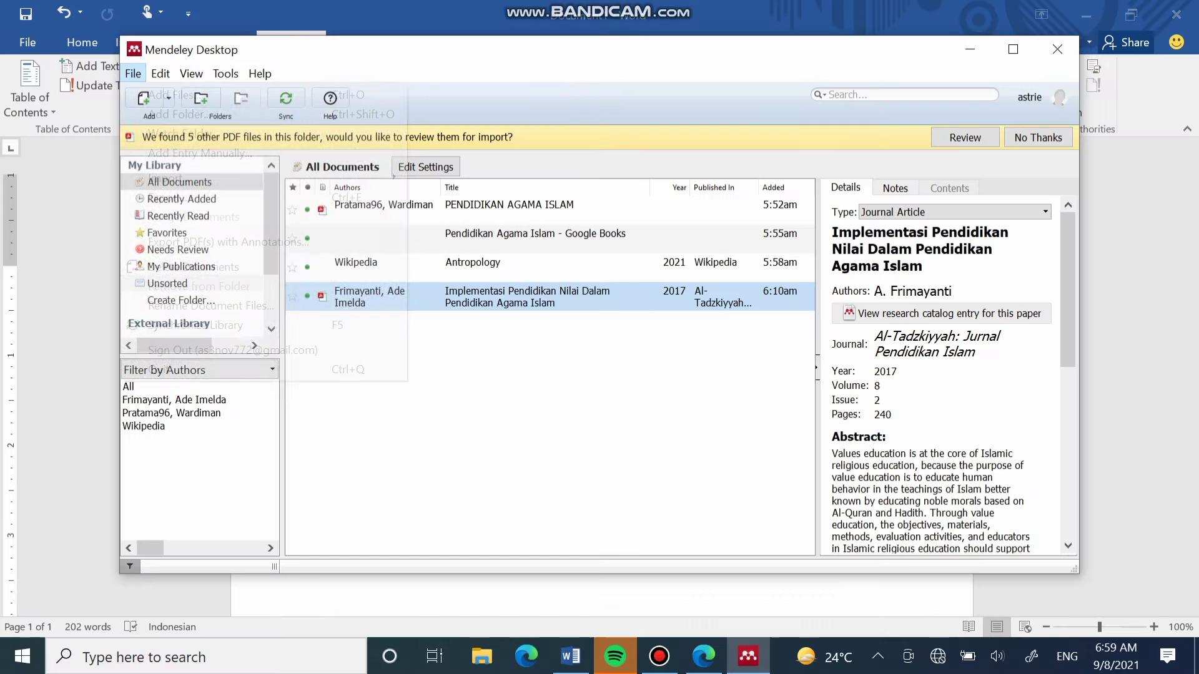
- Review the available file and editing commands, including Add Files, Add Folder, Watch Folder and Undo Document Edit
{"action": "left_click", "coordinate": [19, 42]}
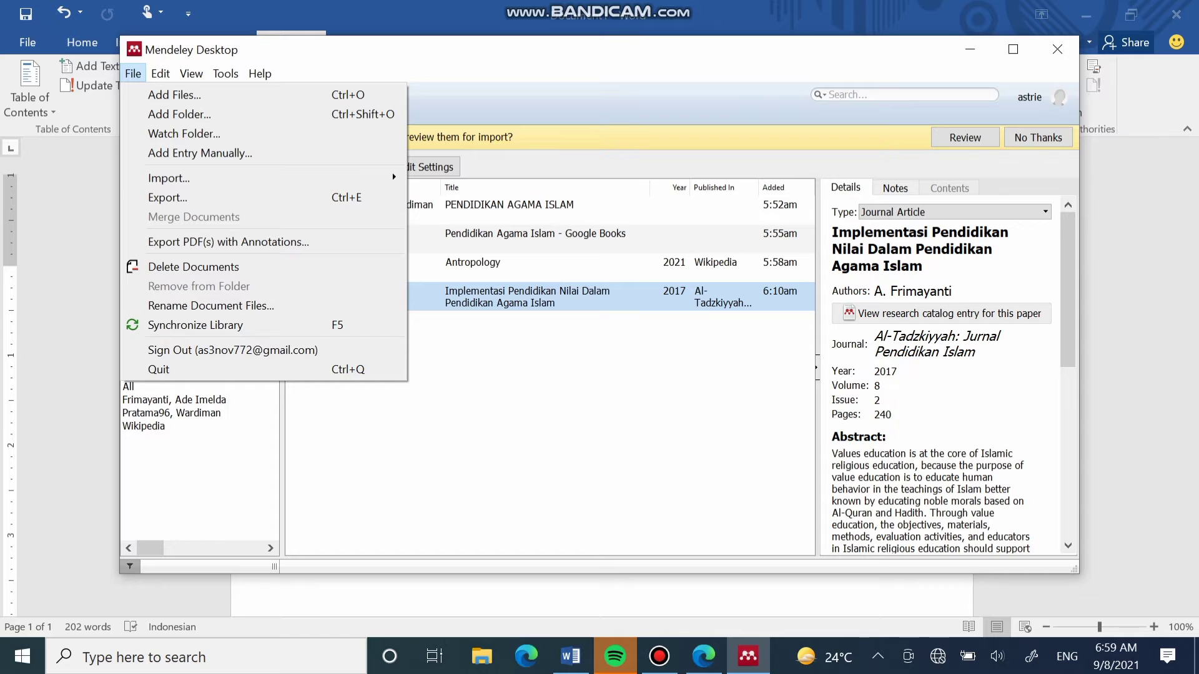
{"action": "key", "text": "Right"}
{"action": "key", "text": "Left"}
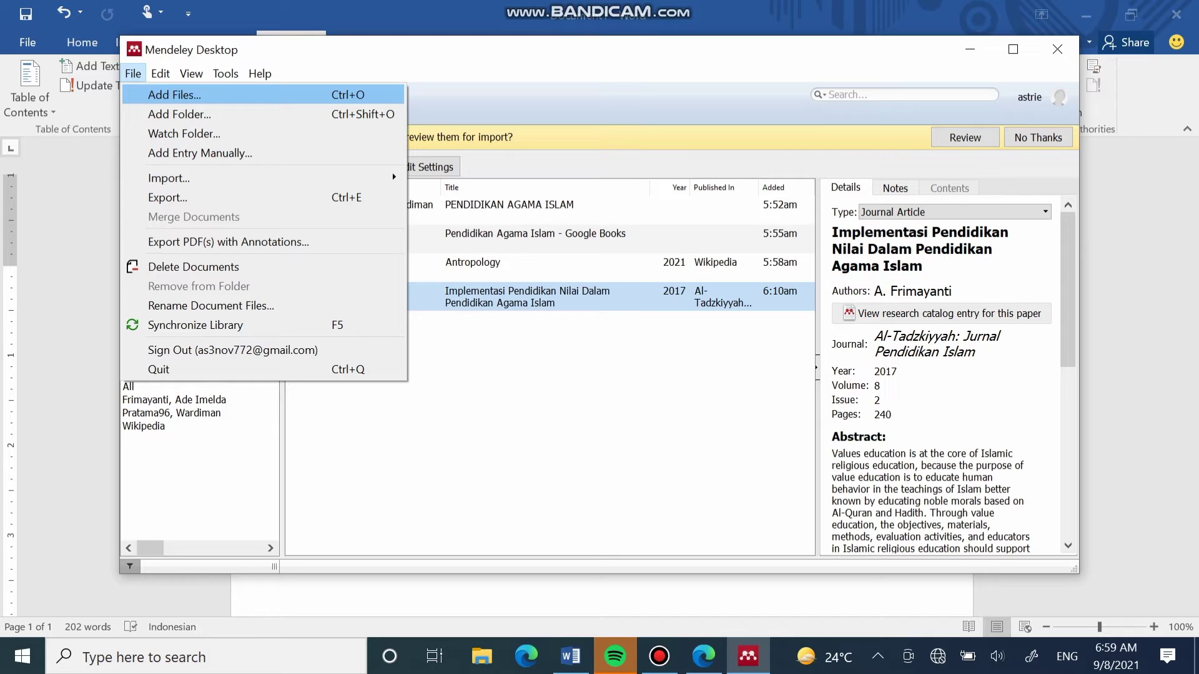
{"action": "key", "text": "Down"}
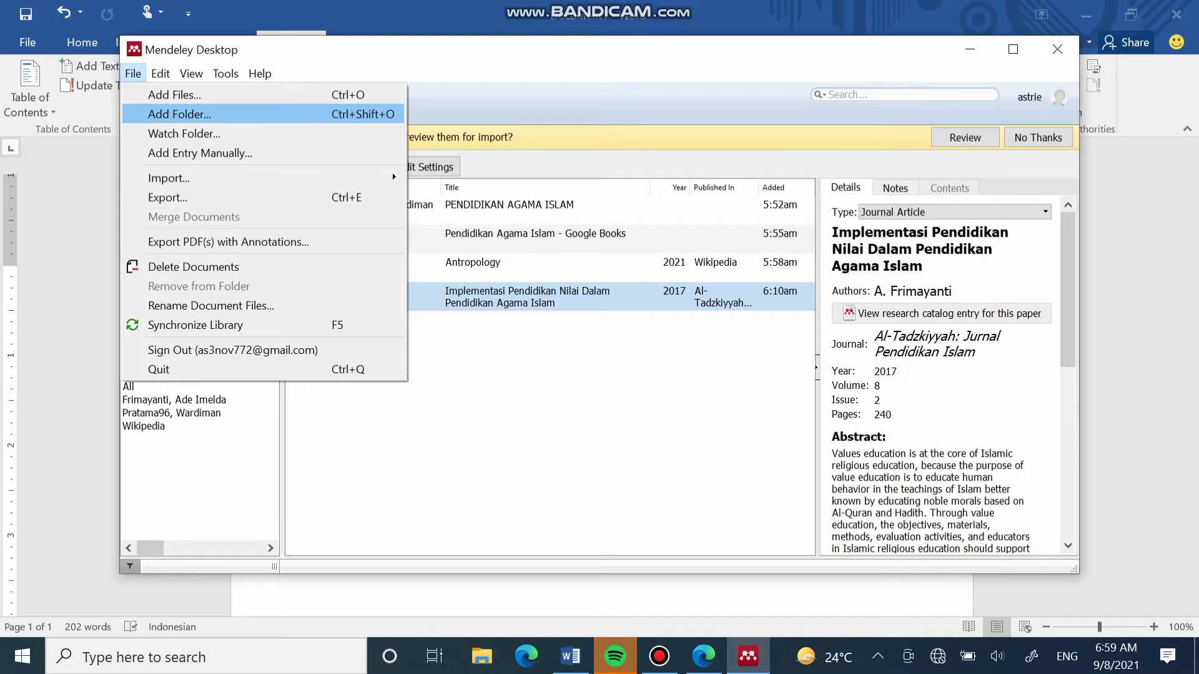
{"action": "key", "text": "Down"}
{"action": "key", "text": "Down"}
{"action": "key", "text": "Up"}
{"action": "key", "text": "Up"}
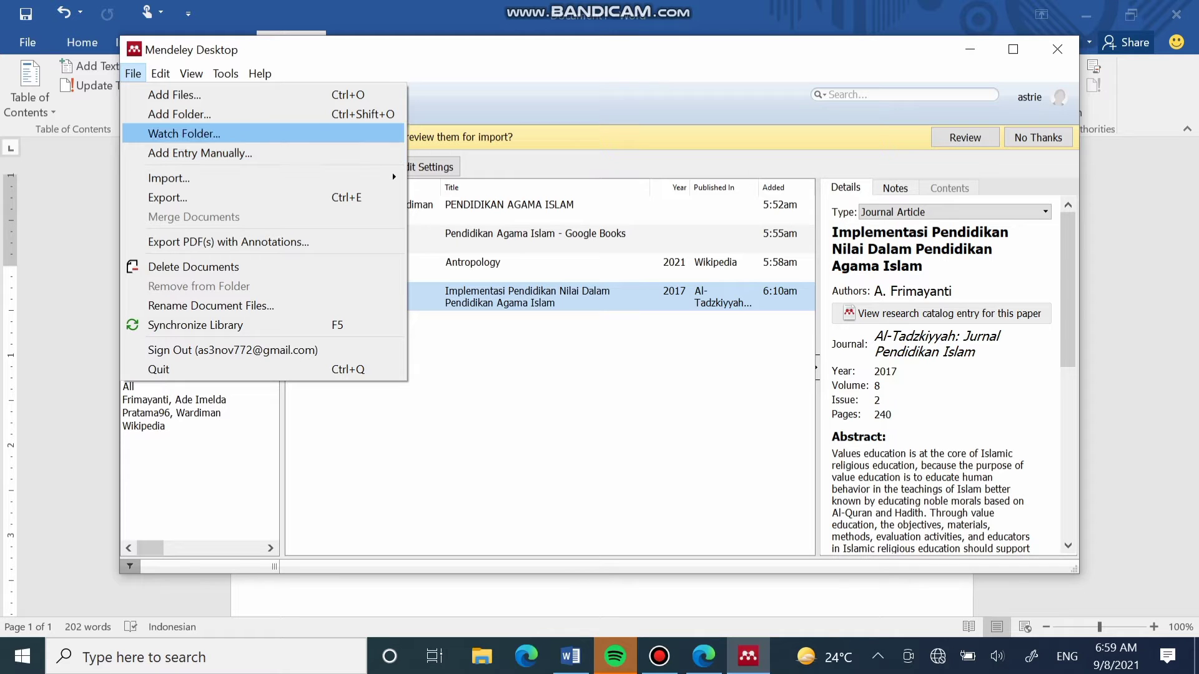
{"action": "key", "text": "Right"}
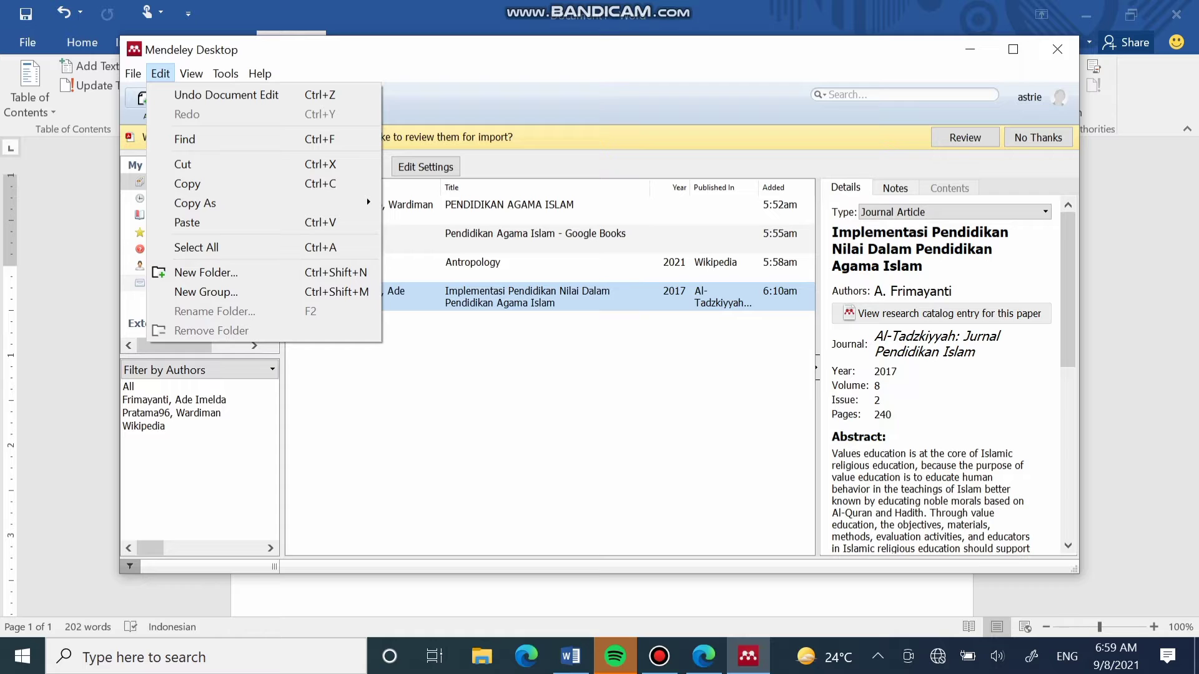
{"action": "key", "text": "Down"}
{"action": "key", "text": "Down"}
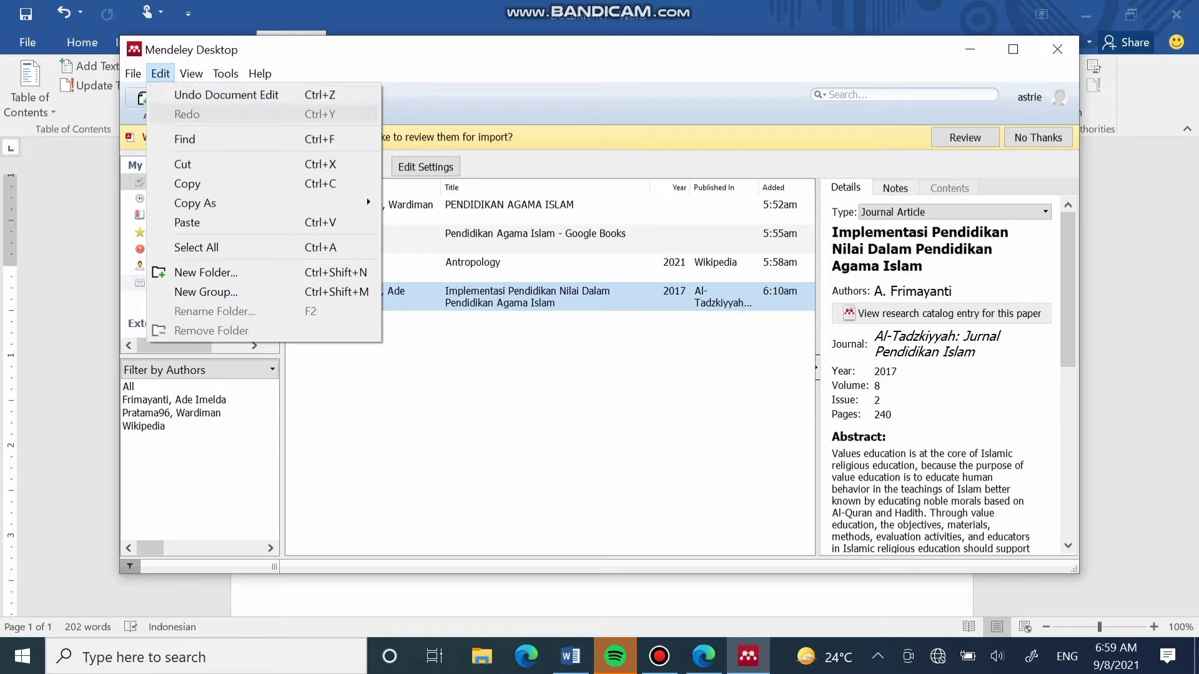
{"action": "key", "text": "Up"}
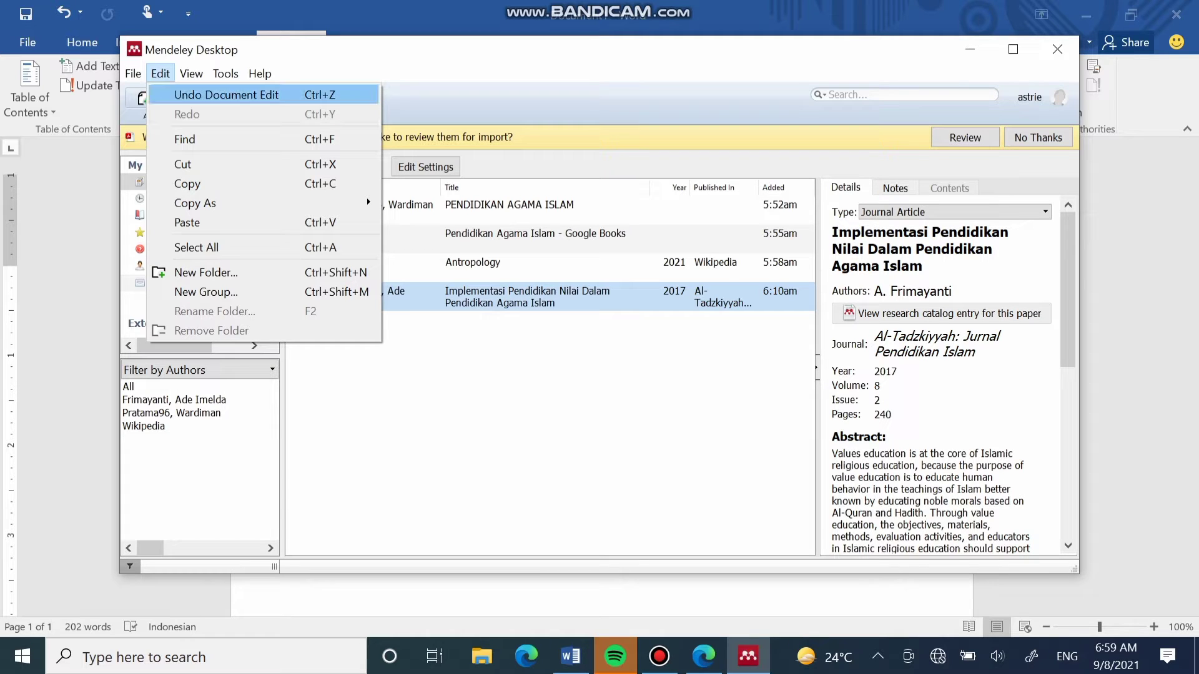
- Review the library display options and the available tools, including Library as Citations, Toolbar Layout and Get Mendeley Cite
{"action": "key", "text": "Right"}
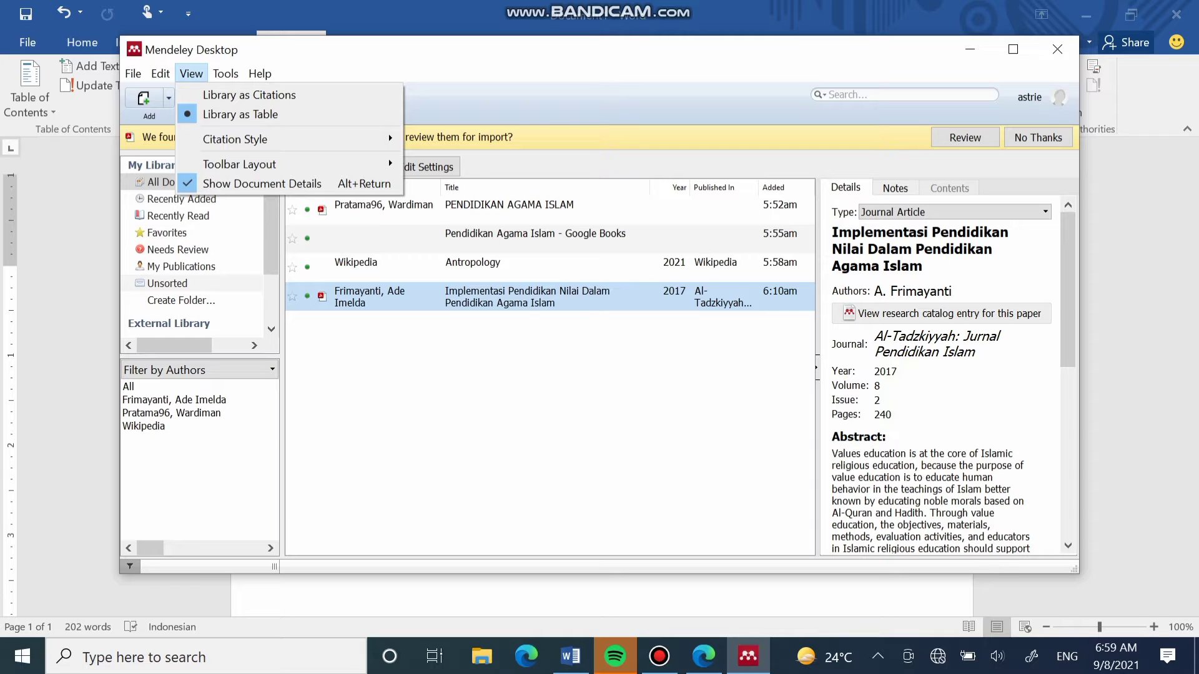
{"action": "key", "text": "Down"}
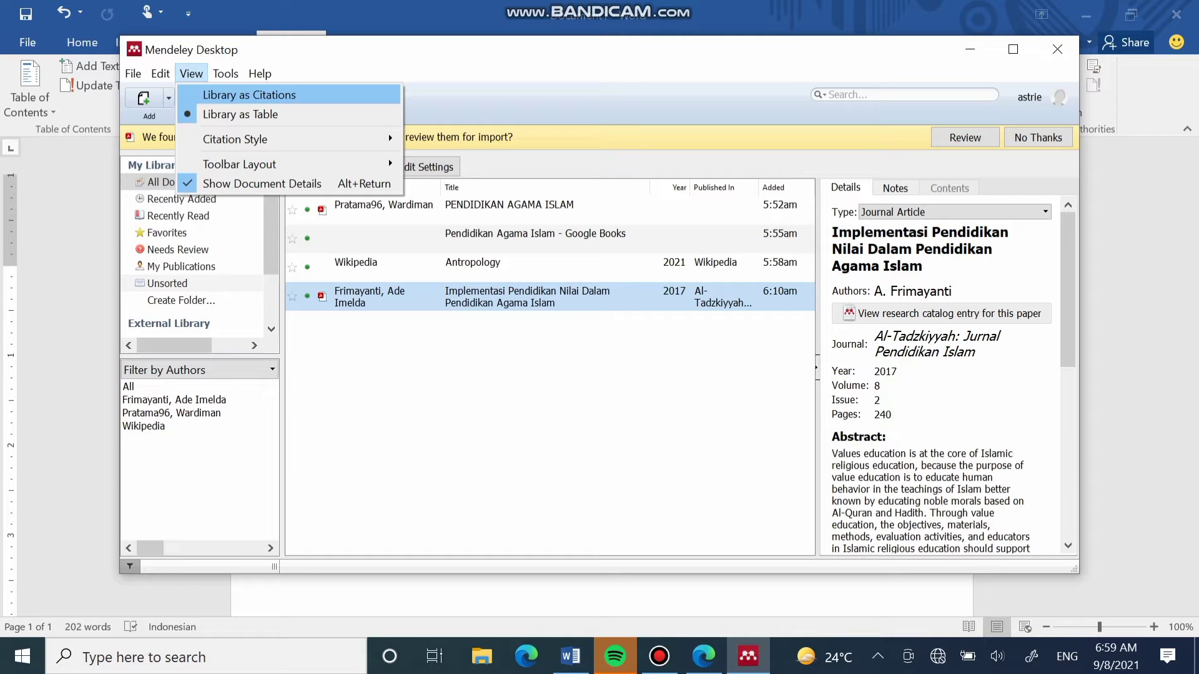
{"action": "key", "text": "Down"}
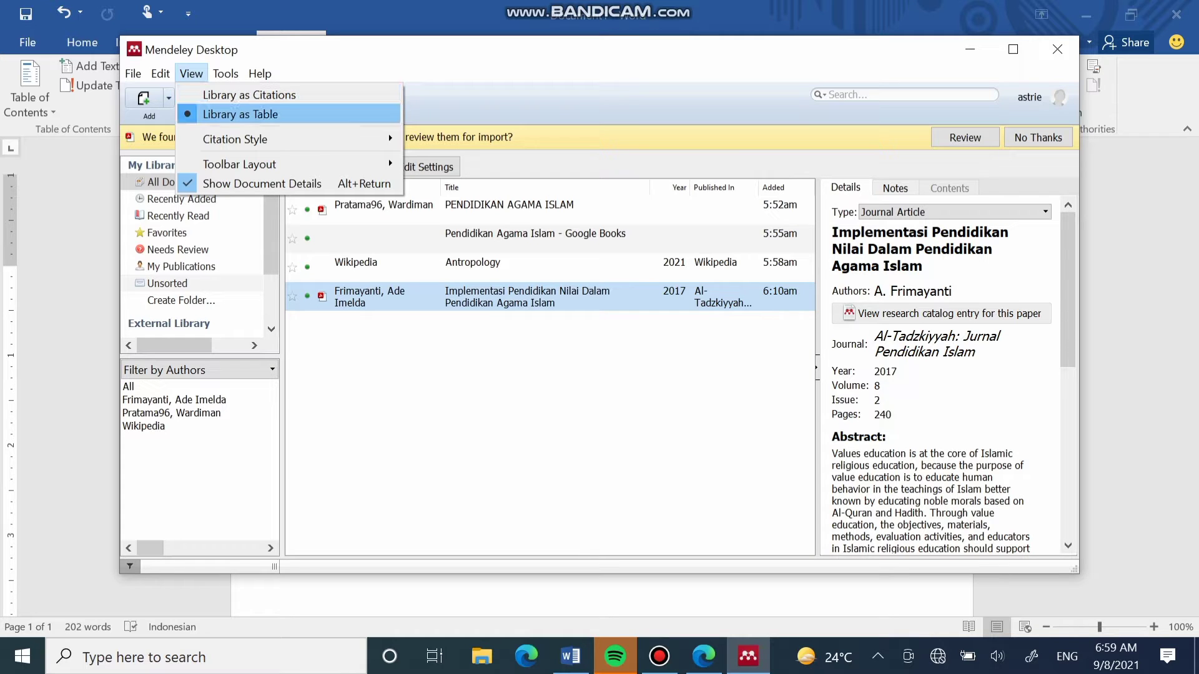
{"action": "key", "text": "Down"}
{"action": "key", "text": "Down"}
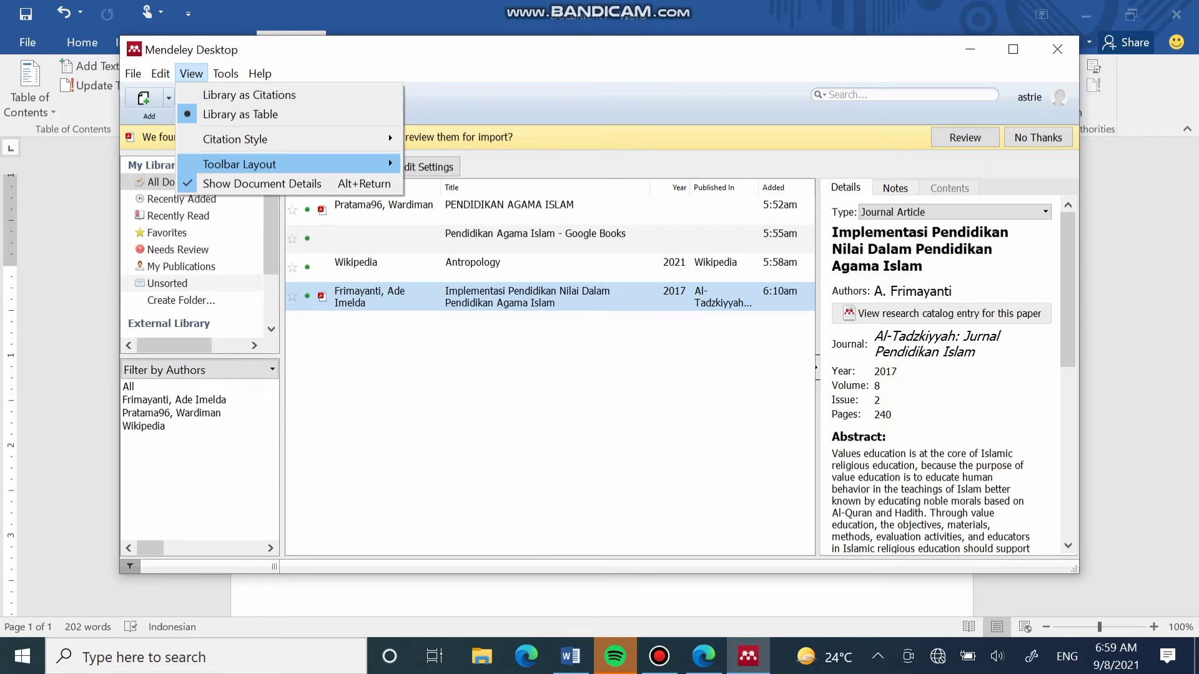
{"action": "key", "text": "Up"}
{"action": "key", "text": "Up"}
{"action": "key", "text": "Up"}
{"action": "key", "text": "Right"}
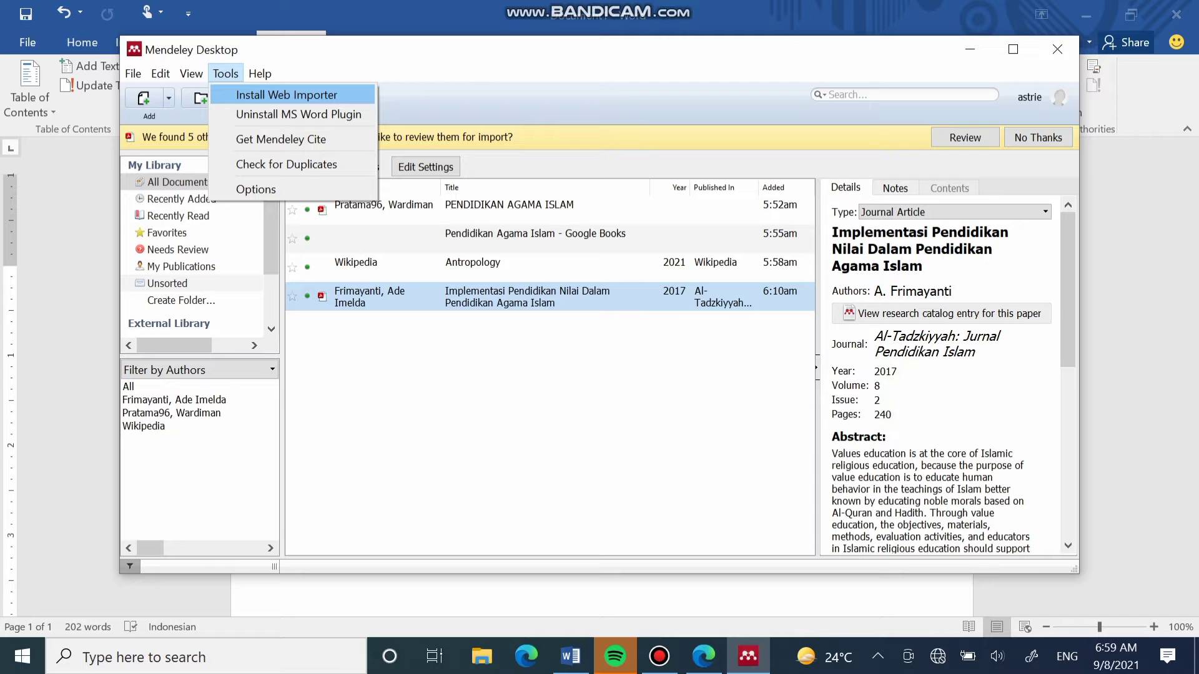
{"action": "key", "text": "Down"}
{"action": "key", "text": "Down"}
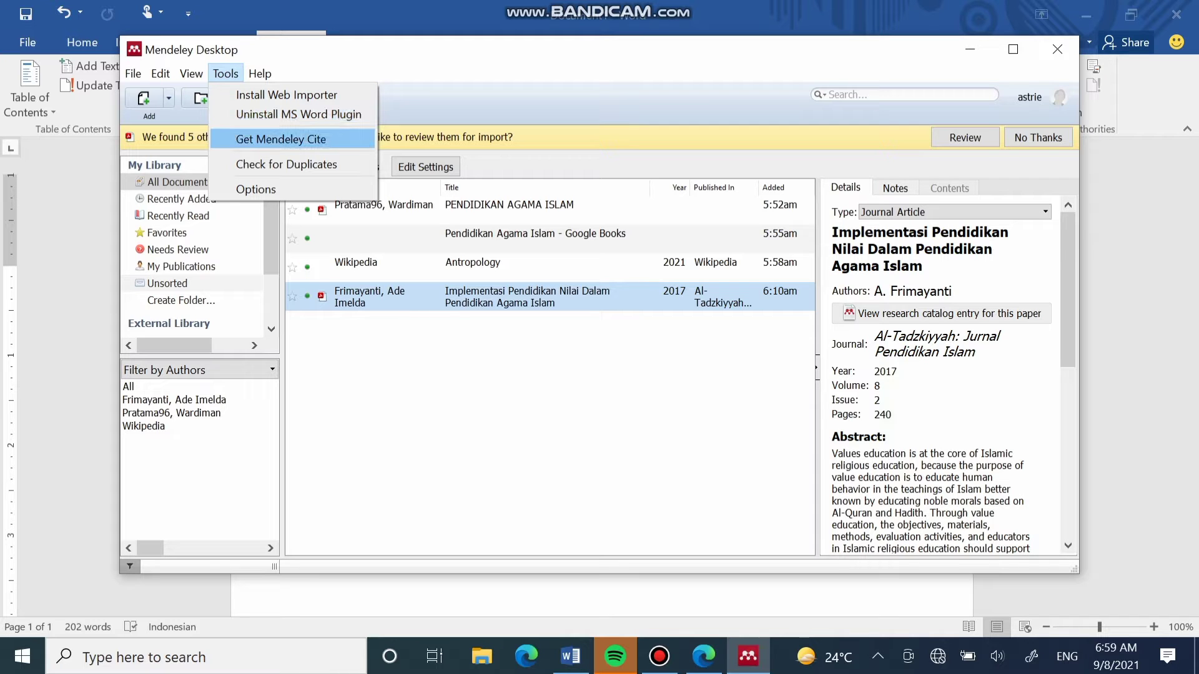
{"action": "key", "text": "Down"}
{"action": "key", "text": "Down"}
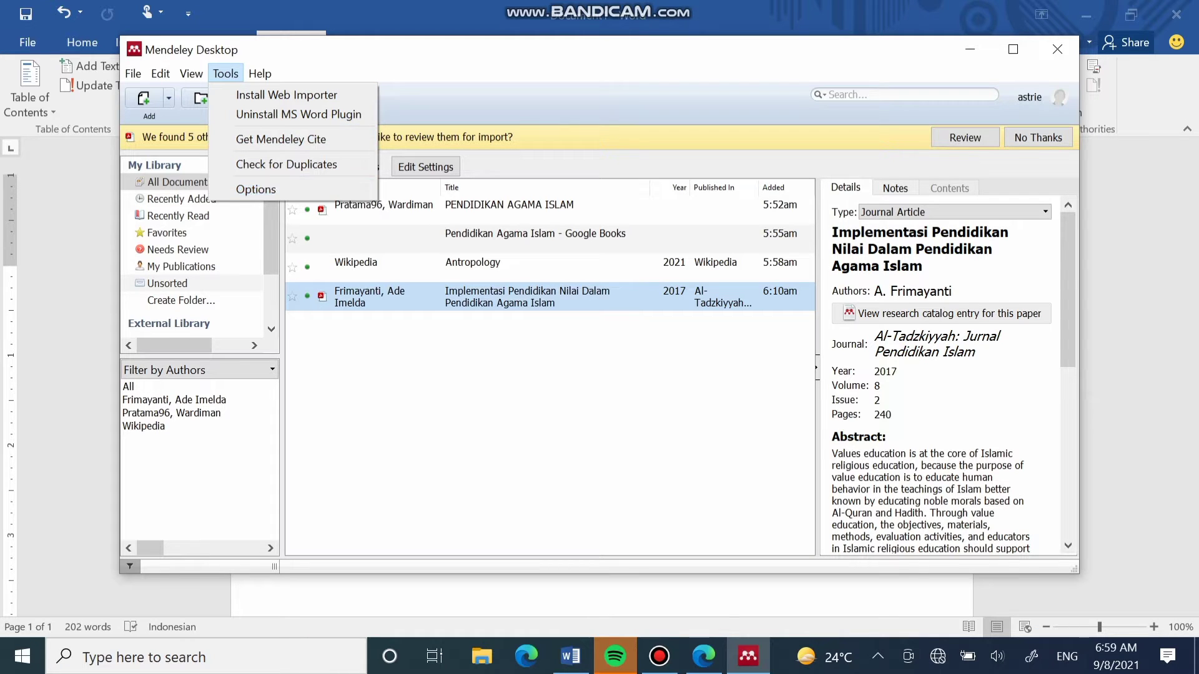
- Review the help and support commands from Help Guides to Restore Backup, and clear the document selection
{"action": "key", "text": "Right"}
{"action": "key", "text": "Down"}
{"action": "key", "text": "Down"}
{"action": "key", "text": "Down"}
{"action": "key", "text": "Down"}
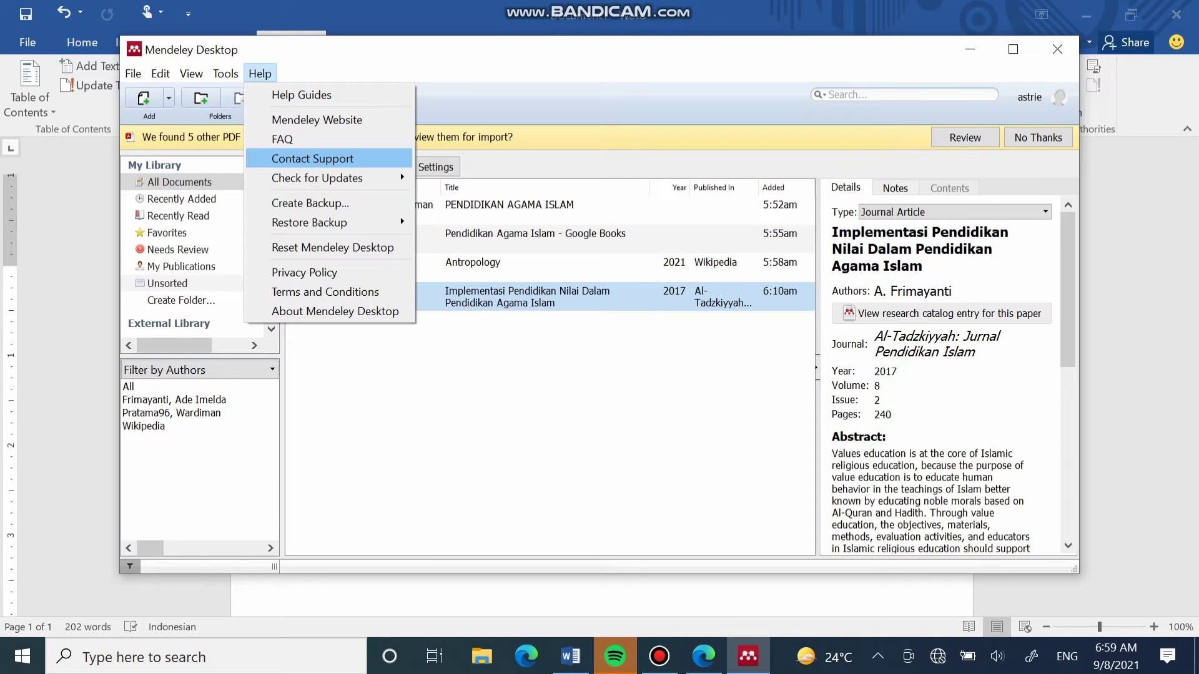
{"action": "key", "text": "Down"}
{"action": "key", "text": "Down"}
{"action": "key", "text": "Down"}
{"action": "key", "text": "Down"}
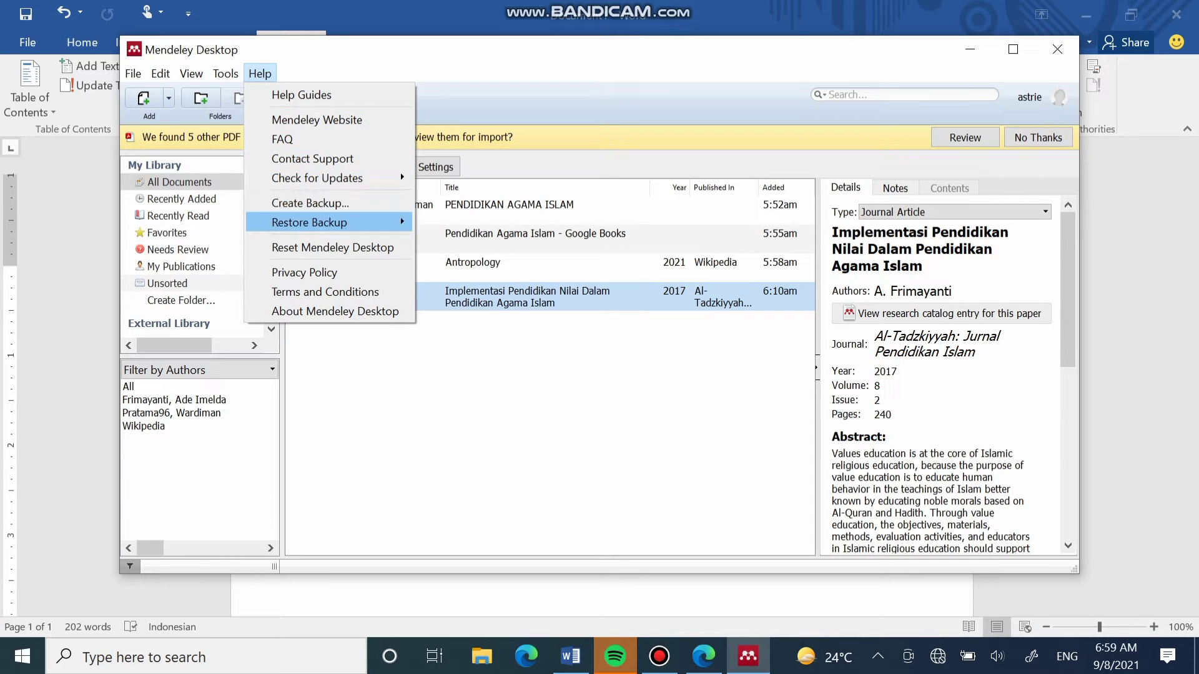
{"action": "key", "text": "Escape"}
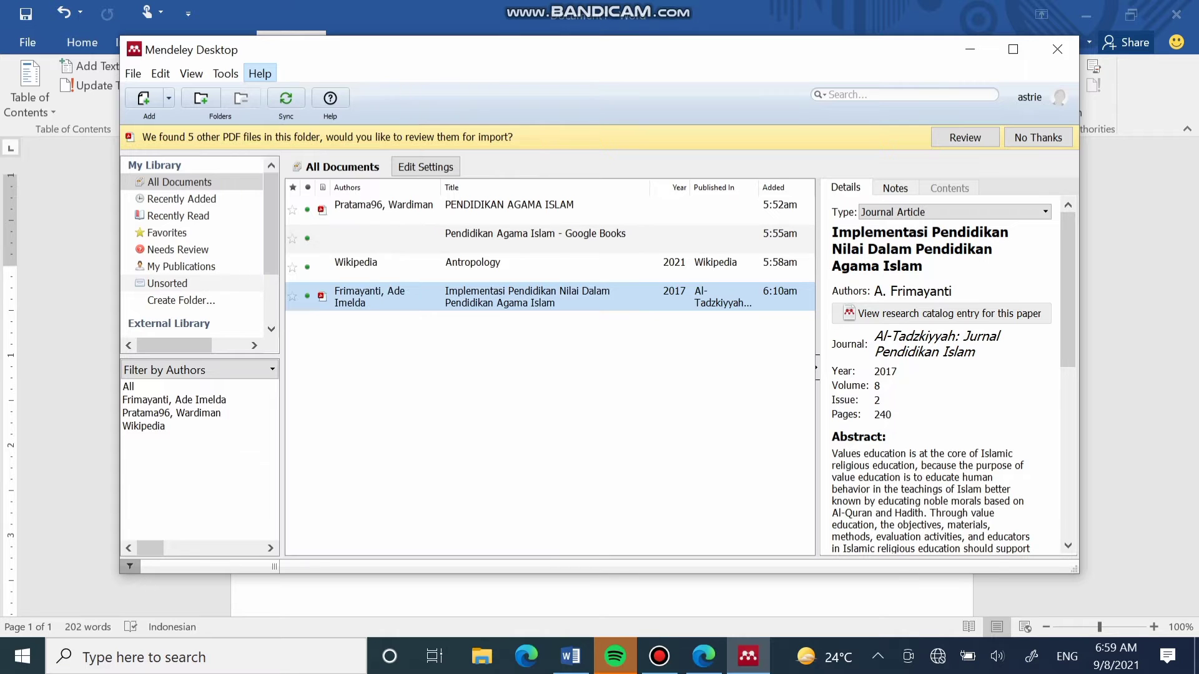
{"action": "left_click", "coordinate": [550, 431]}
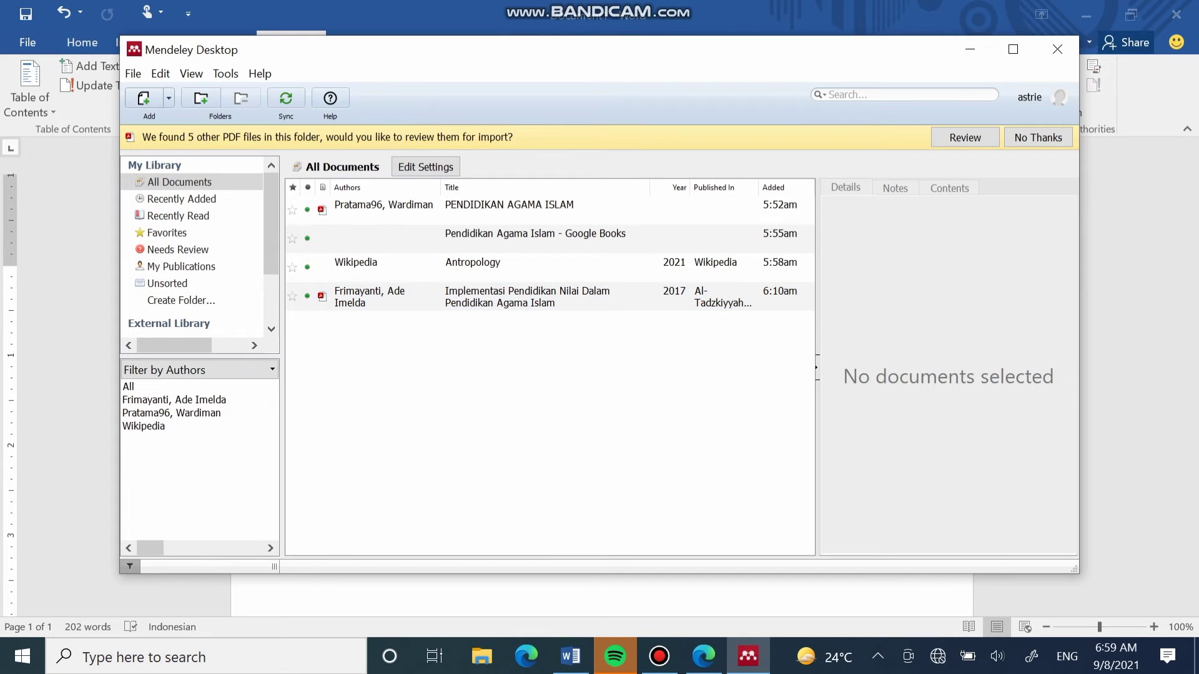
{"action": "left_click", "coordinate": [169, 98]}
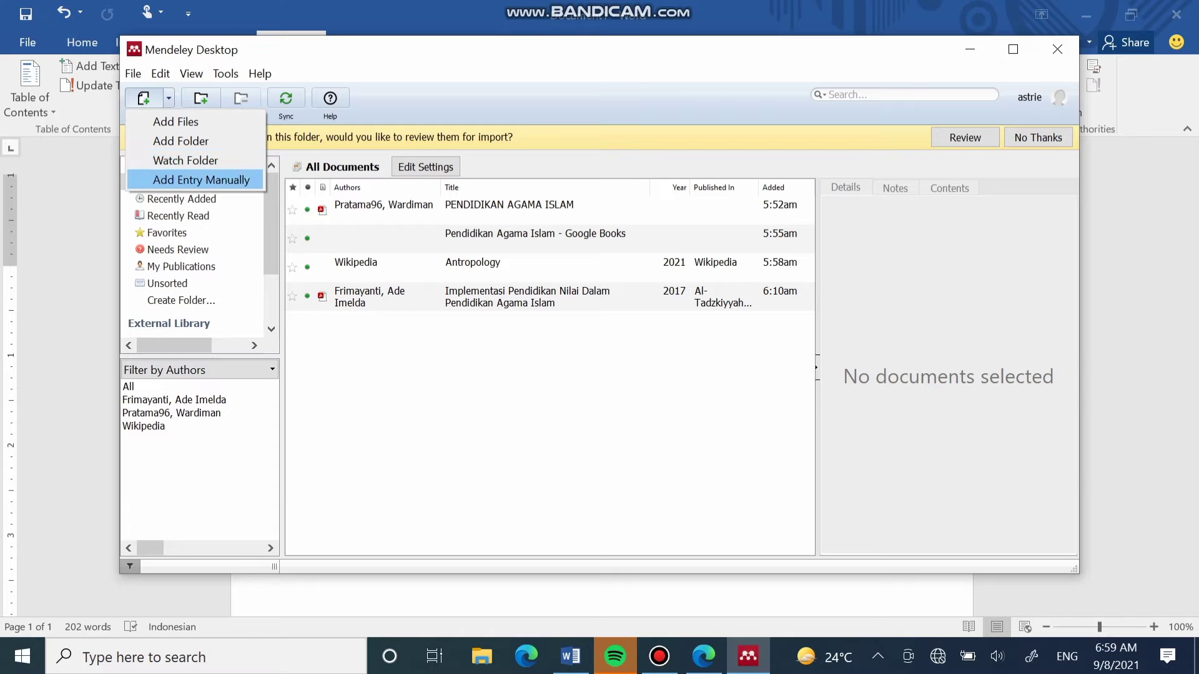
{"action": "left_click", "coordinate": [176, 121]}
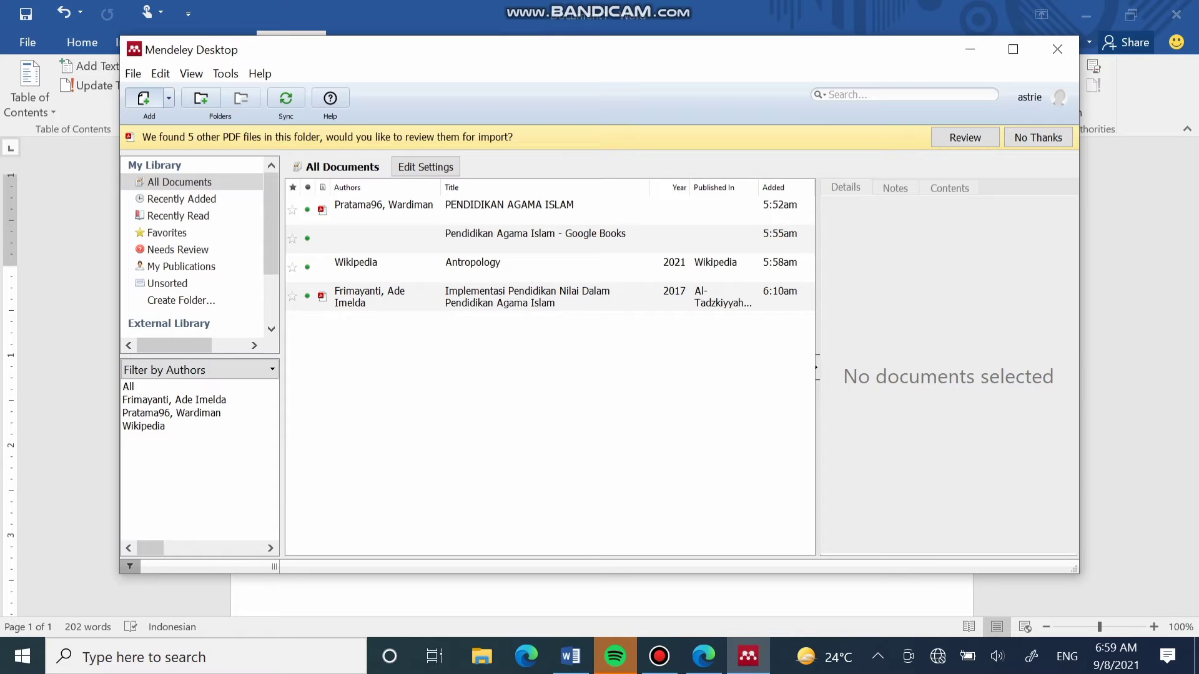
{"action": "left_click", "coordinate": [200, 98]}
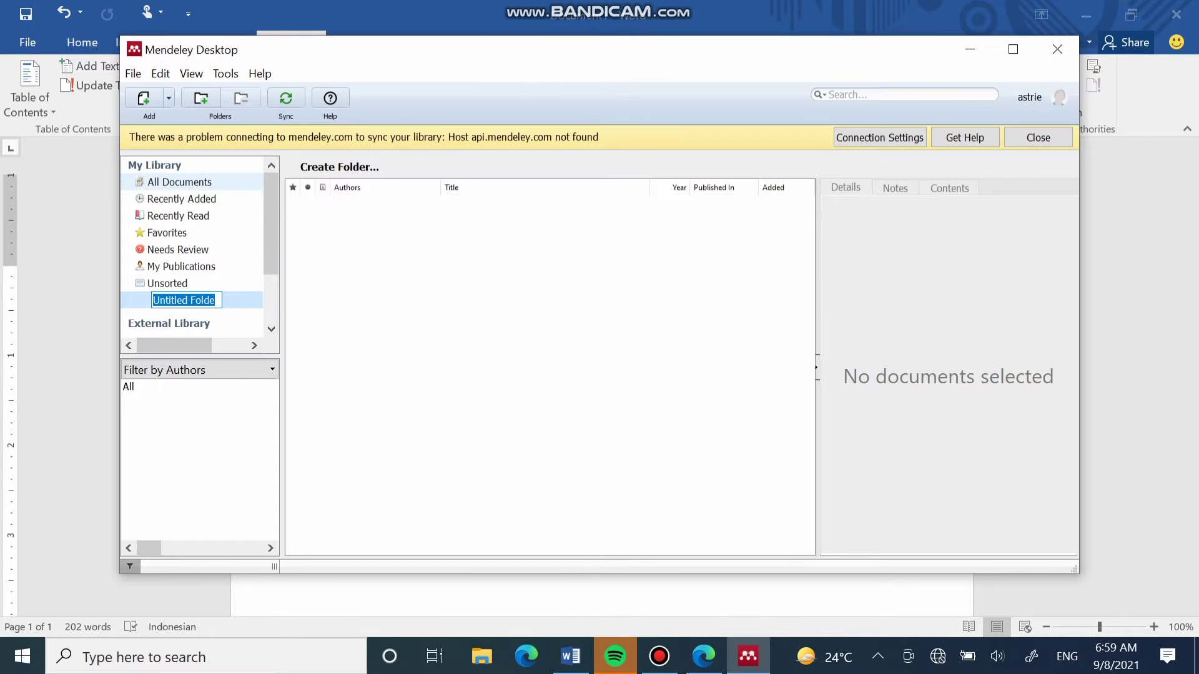
{"action": "left_click", "coordinate": [180, 183]}
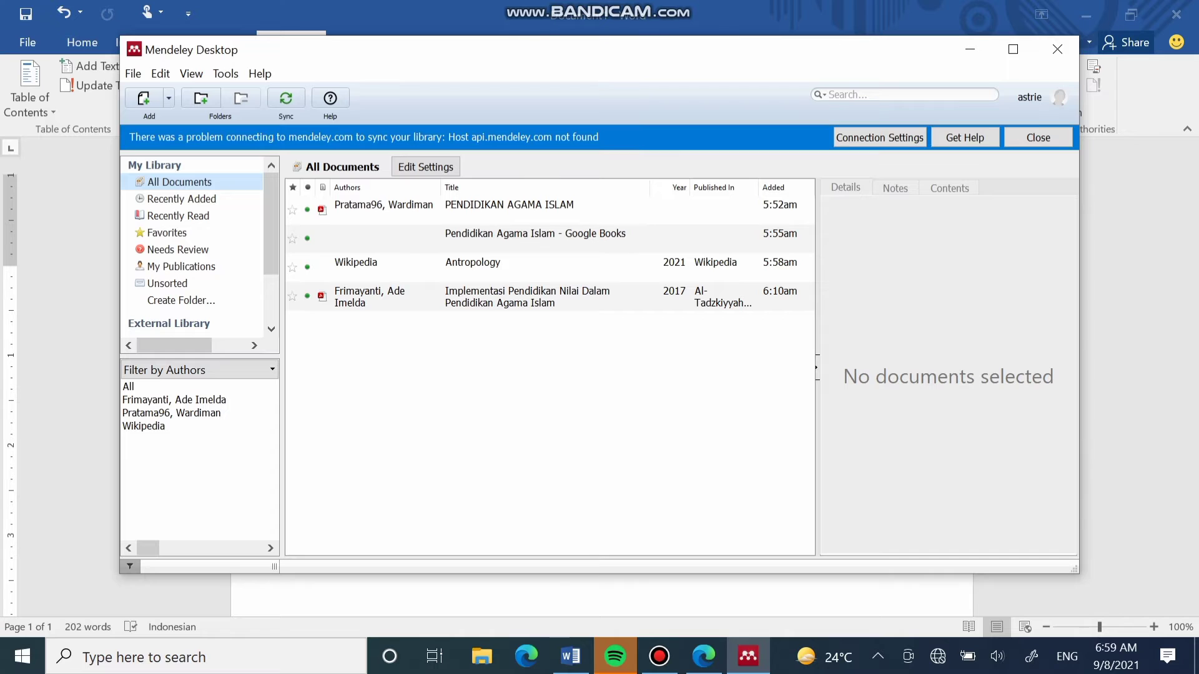
- View the Getting started guides in Mendeley Help and close them
{"action": "left_click", "coordinate": [330, 99]}
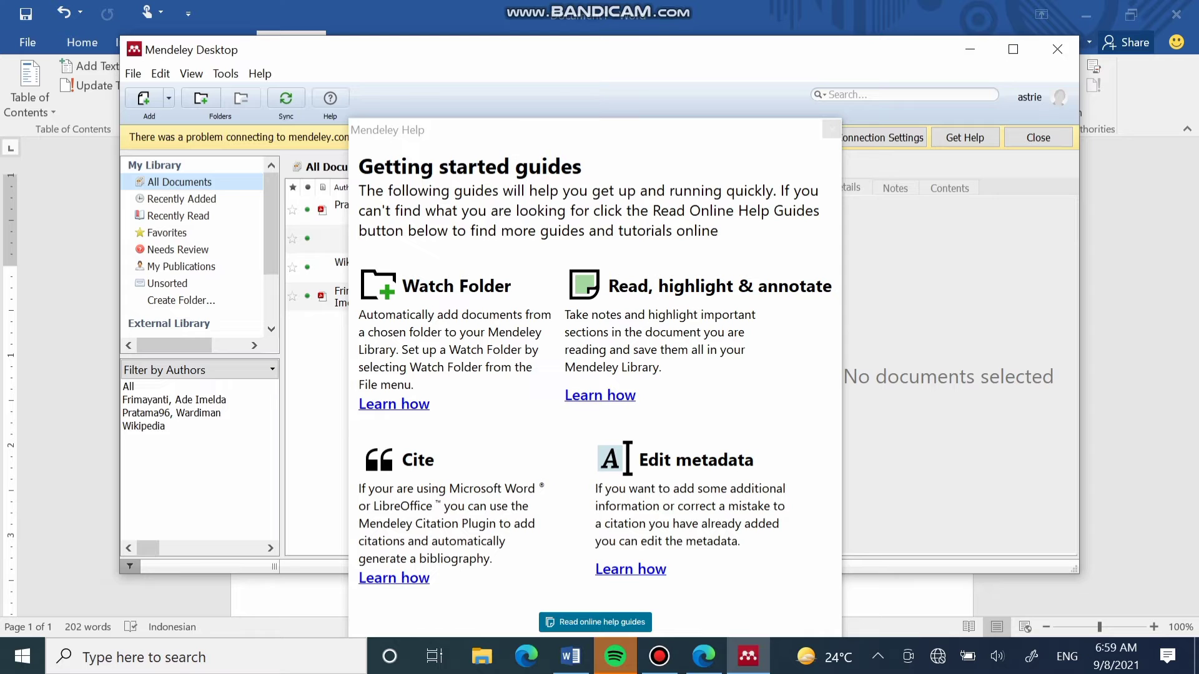
{"action": "left_click", "coordinate": [831, 129]}
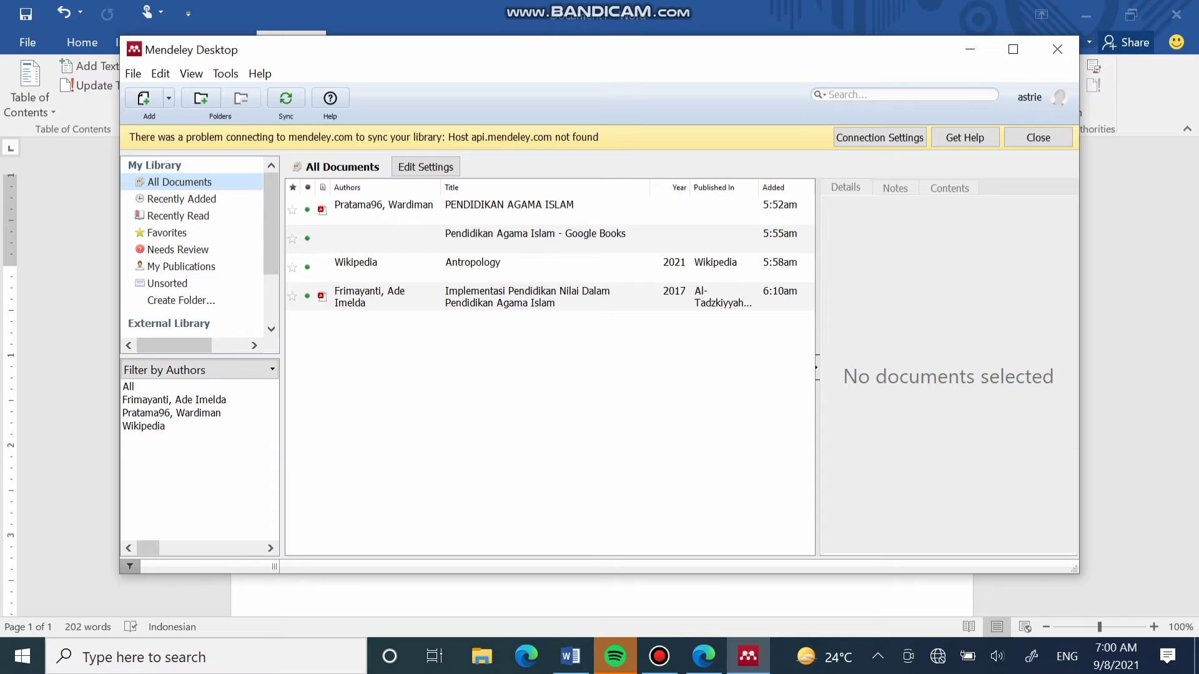
{"action": "left_click", "coordinate": [659, 656]}
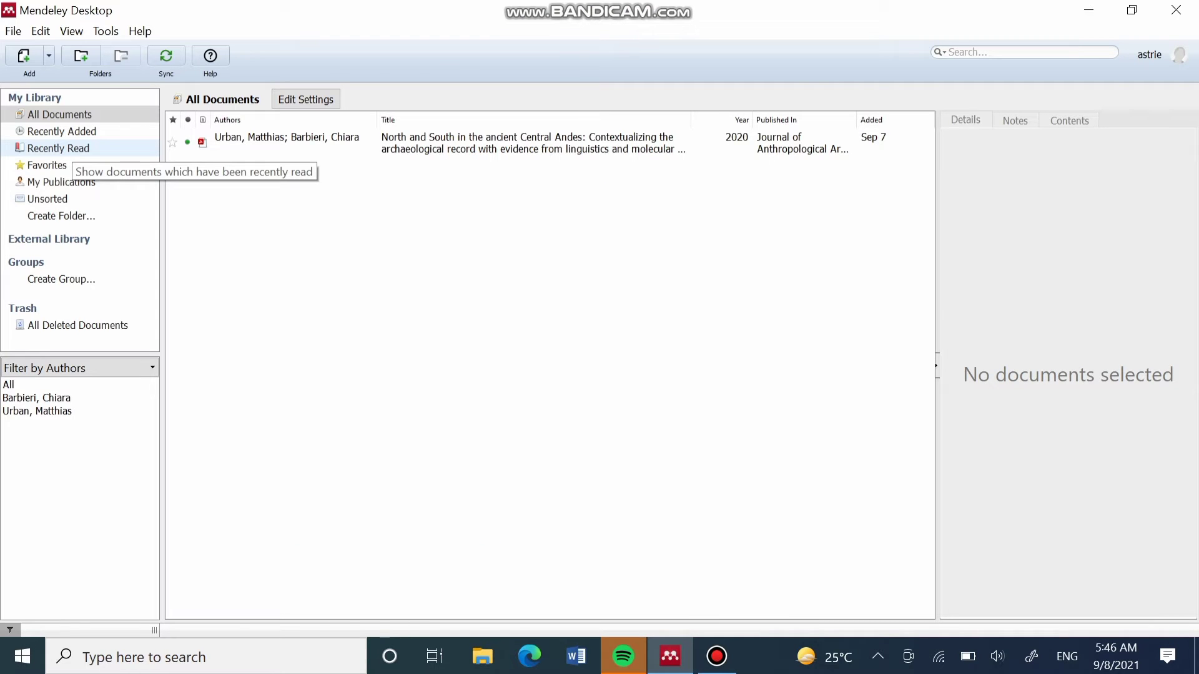
- Start a manual document entry and set its type to Book
{"action": "left_click", "coordinate": [49, 56]}
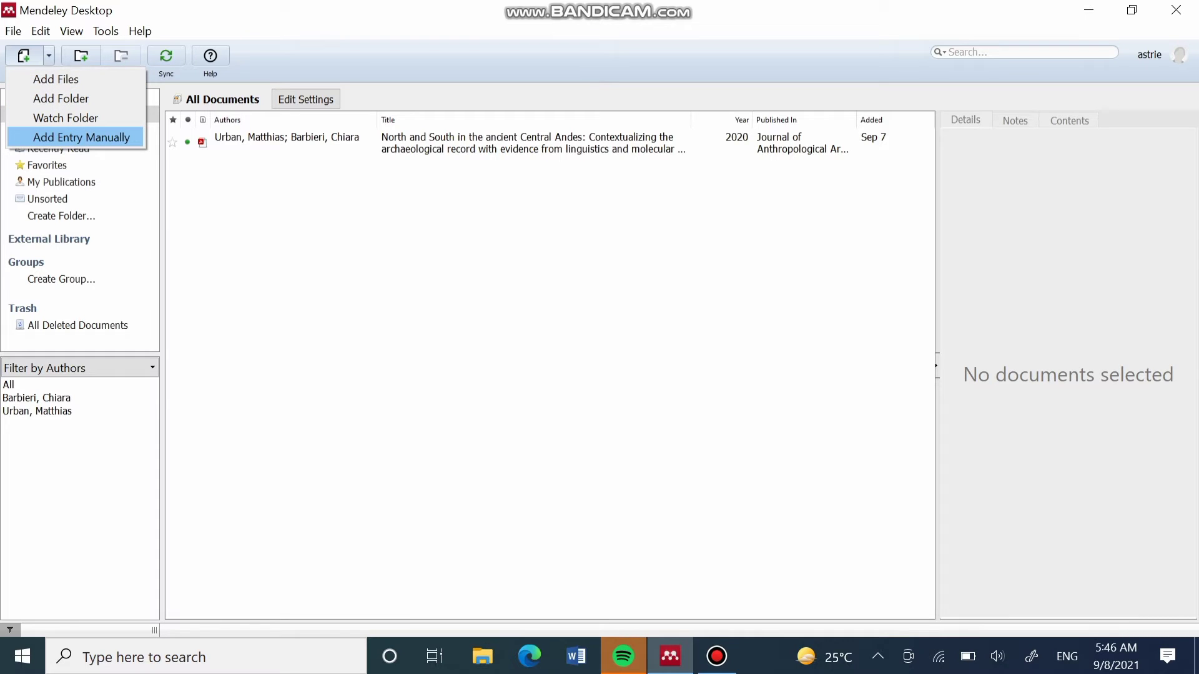
{"action": "left_click", "coordinate": [81, 137]}
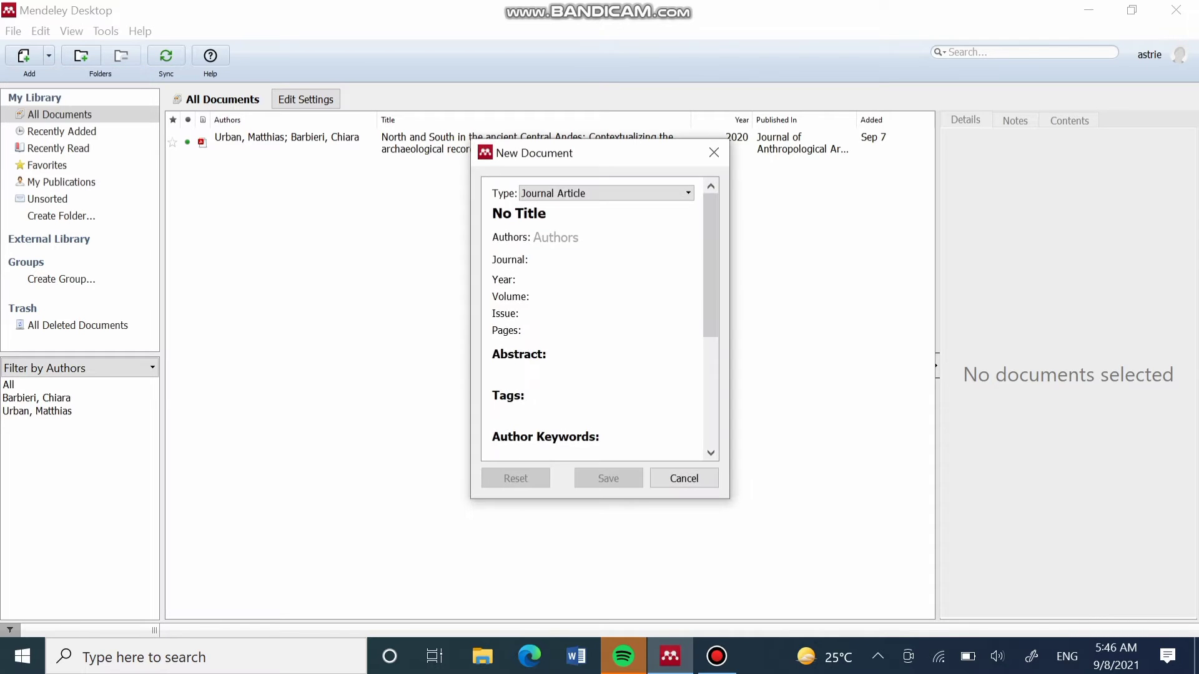
{"action": "left_click", "coordinate": [688, 193]}
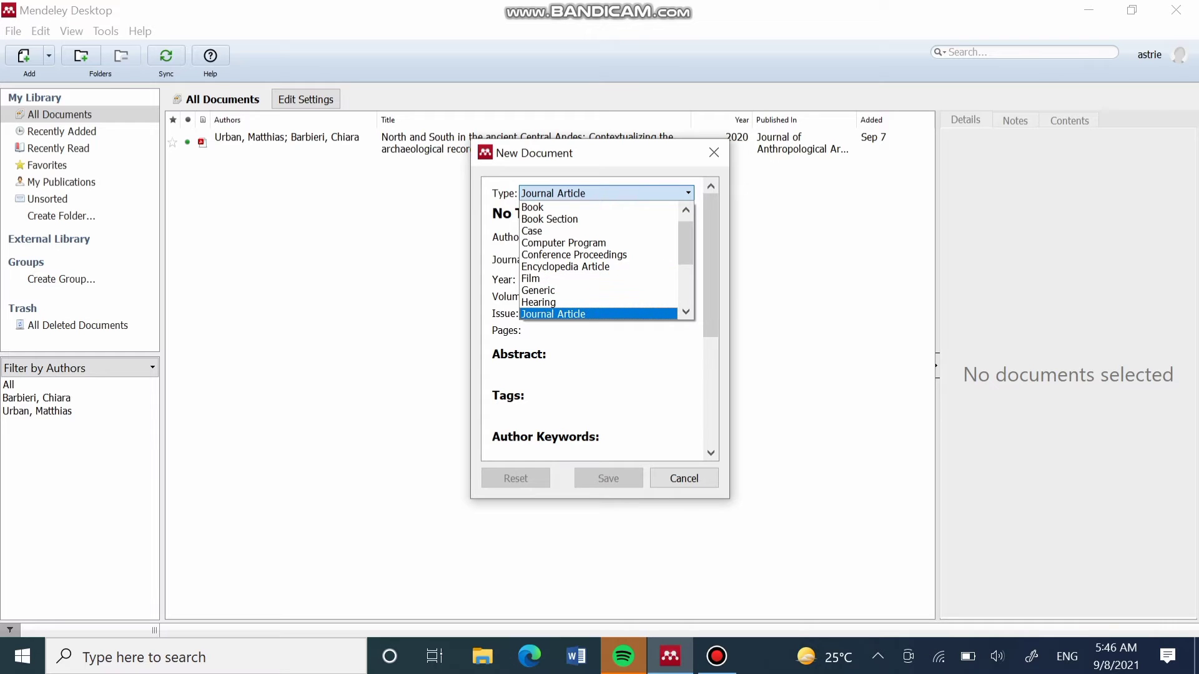
{"action": "left_click", "coordinate": [567, 314]}
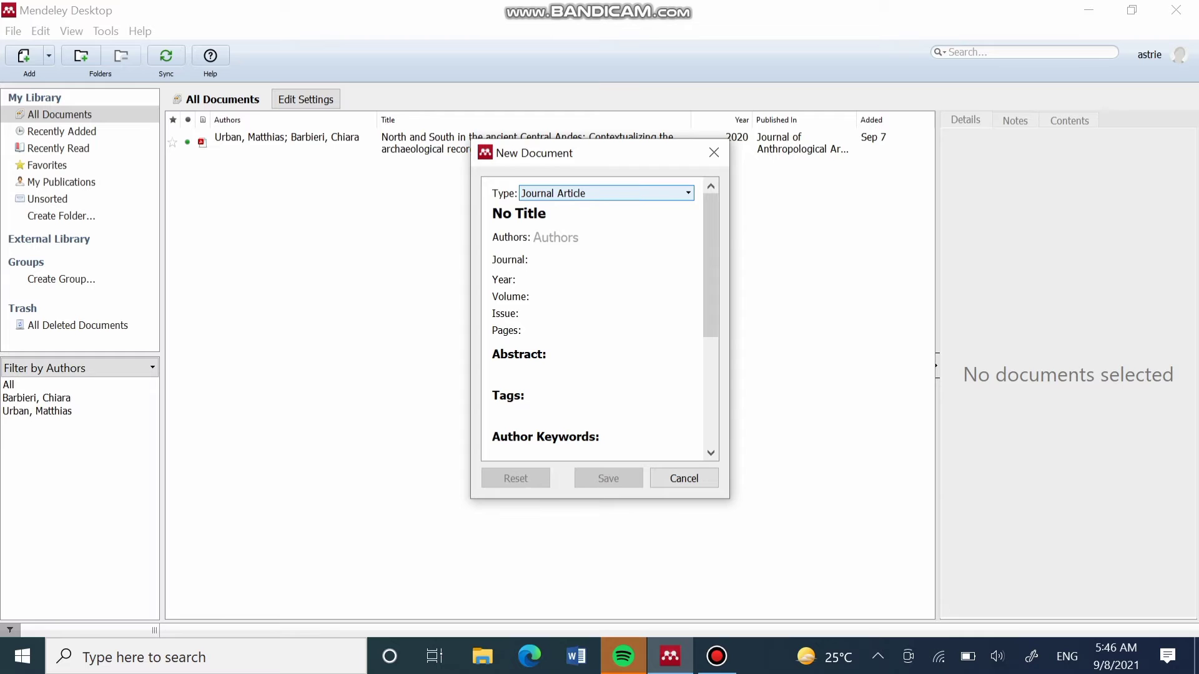
{"action": "left_click", "coordinate": [605, 193]}
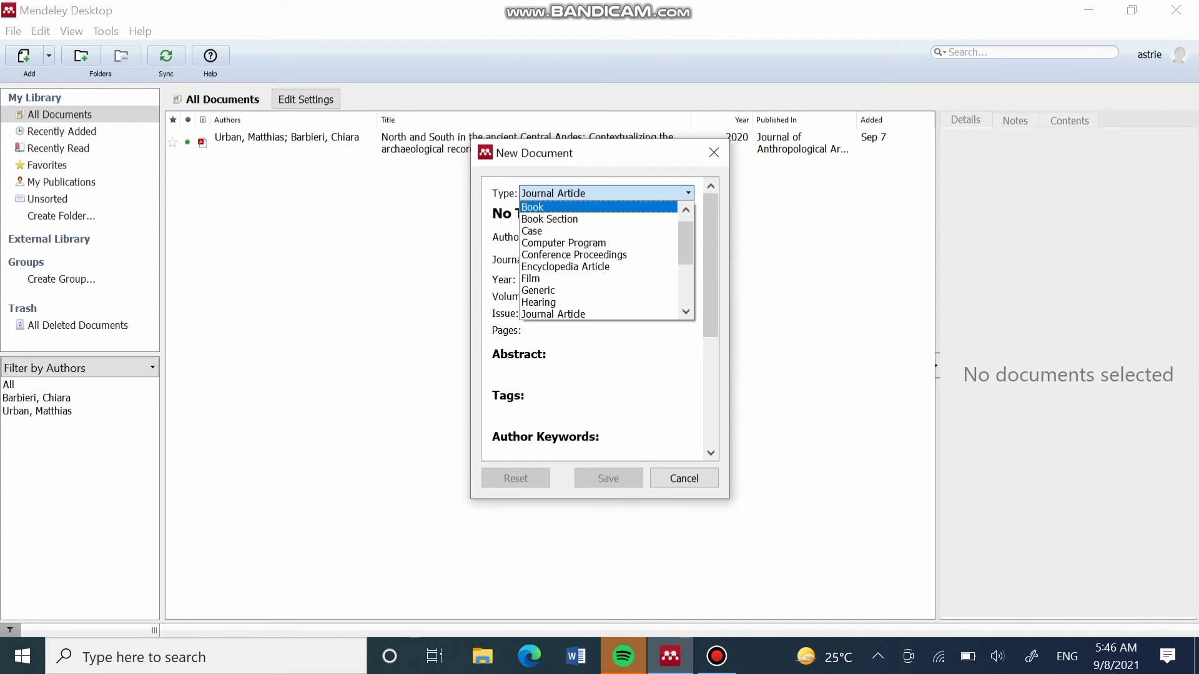
{"action": "left_click", "coordinate": [597, 207]}
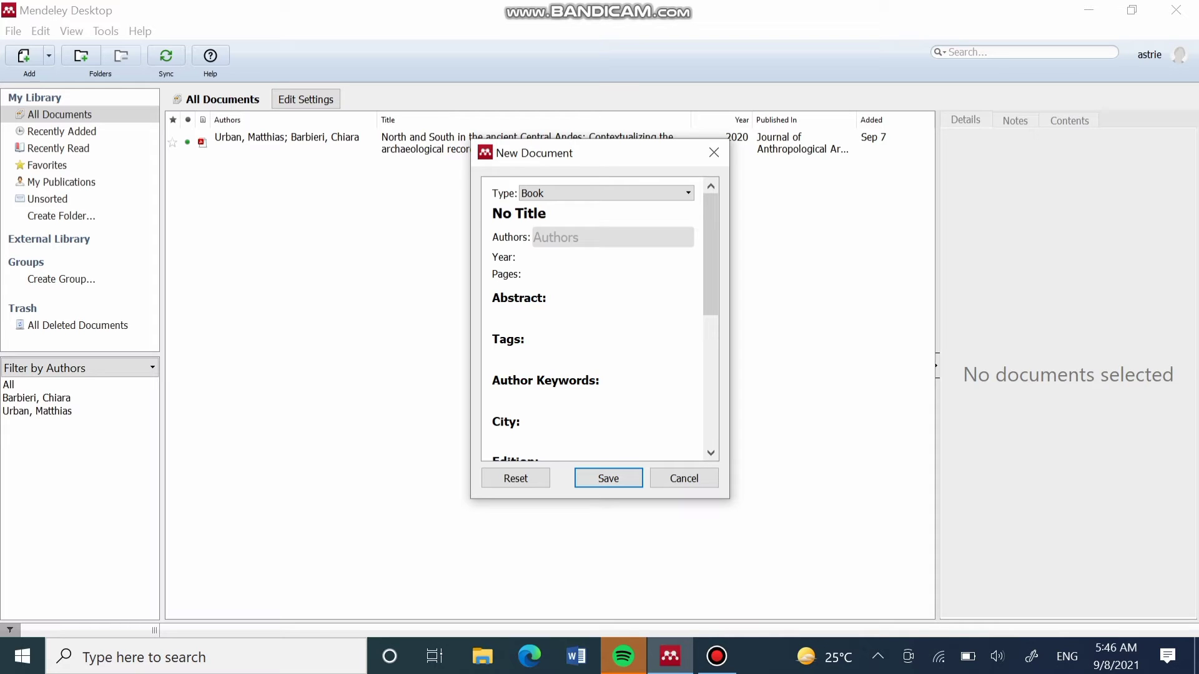
- Review the book entry's fields from Authors, Year and Pages through Editors, Catalog IDs, Files and Other Settings, and cancel the entry
{"action": "left_click", "coordinate": [599, 237]}
{"action": "left_click", "coordinate": [600, 256]}
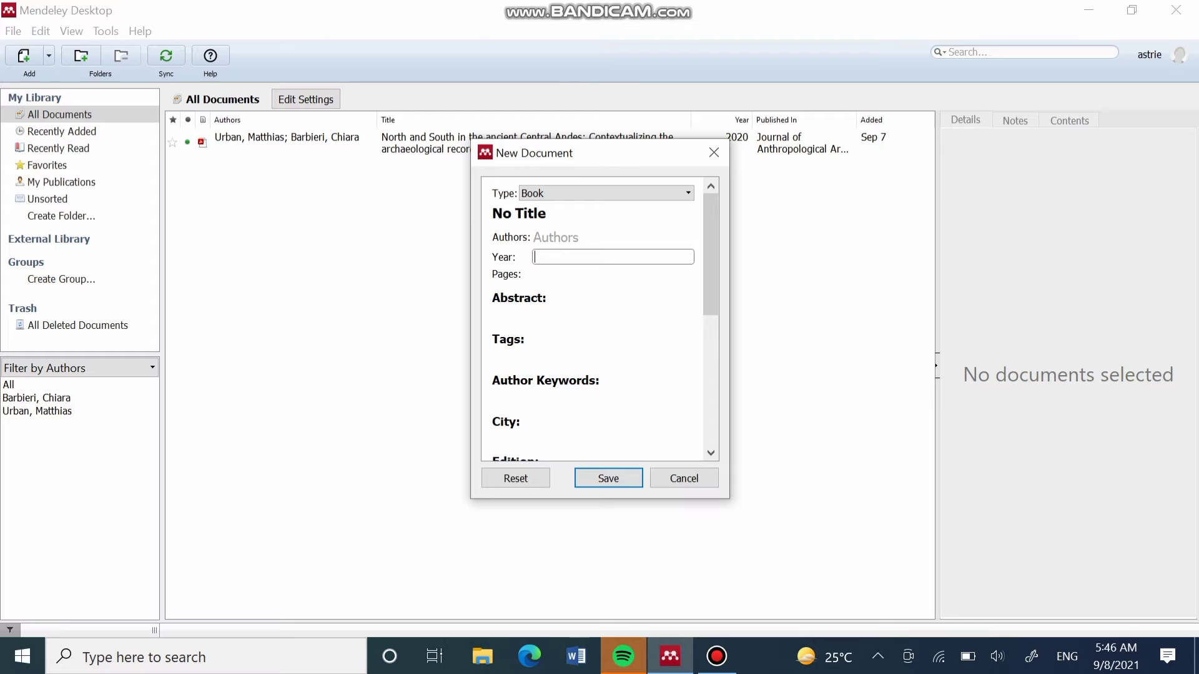
{"action": "left_click", "coordinate": [600, 274]}
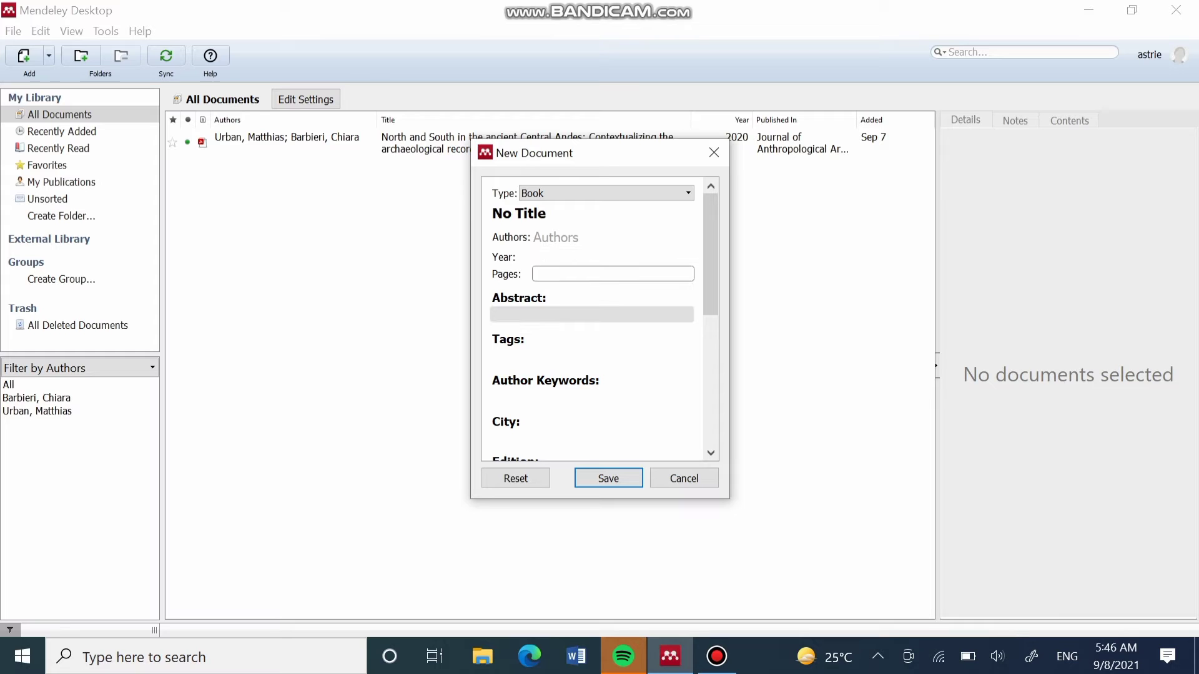
{"action": "scroll", "coordinate": [593, 319], "scroll_direction": "down", "scroll_amount": 3}
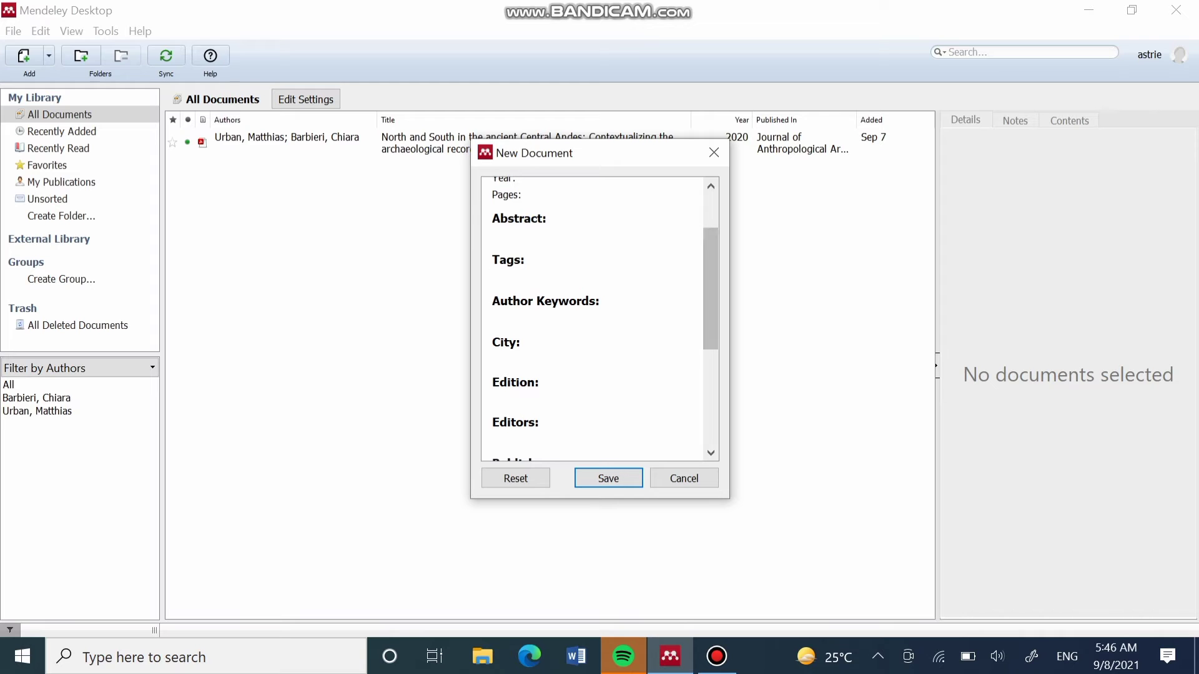
{"action": "scroll", "coordinate": [599, 318], "scroll_direction": "down", "scroll_amount": 3}
{"action": "scroll", "coordinate": [600, 319], "scroll_direction": "down", "scroll_amount": 5}
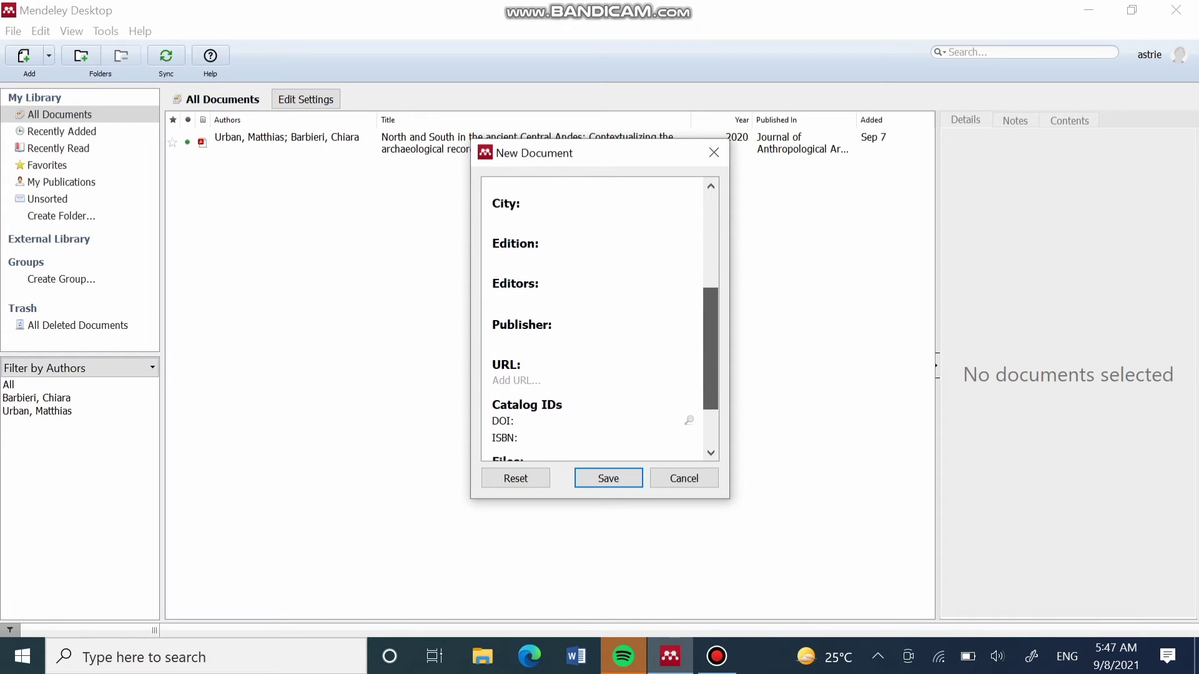
{"action": "scroll", "coordinate": [593, 319], "scroll_direction": "down", "scroll_amount": 1}
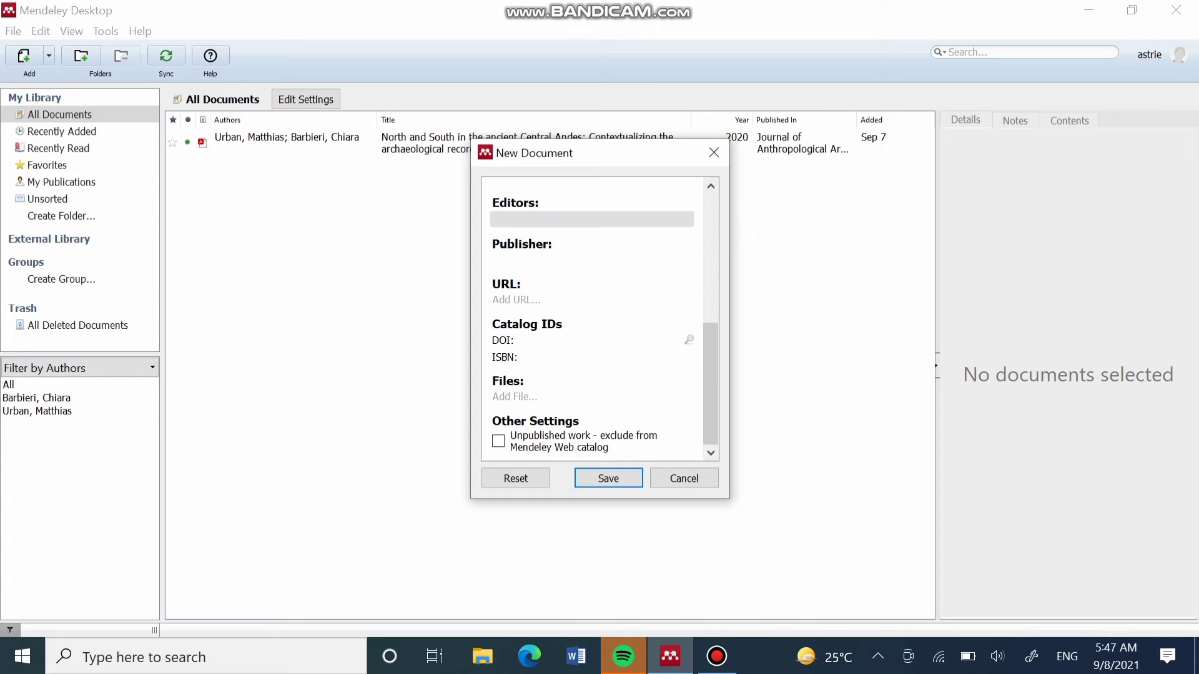
{"action": "left_click", "coordinate": [591, 219]}
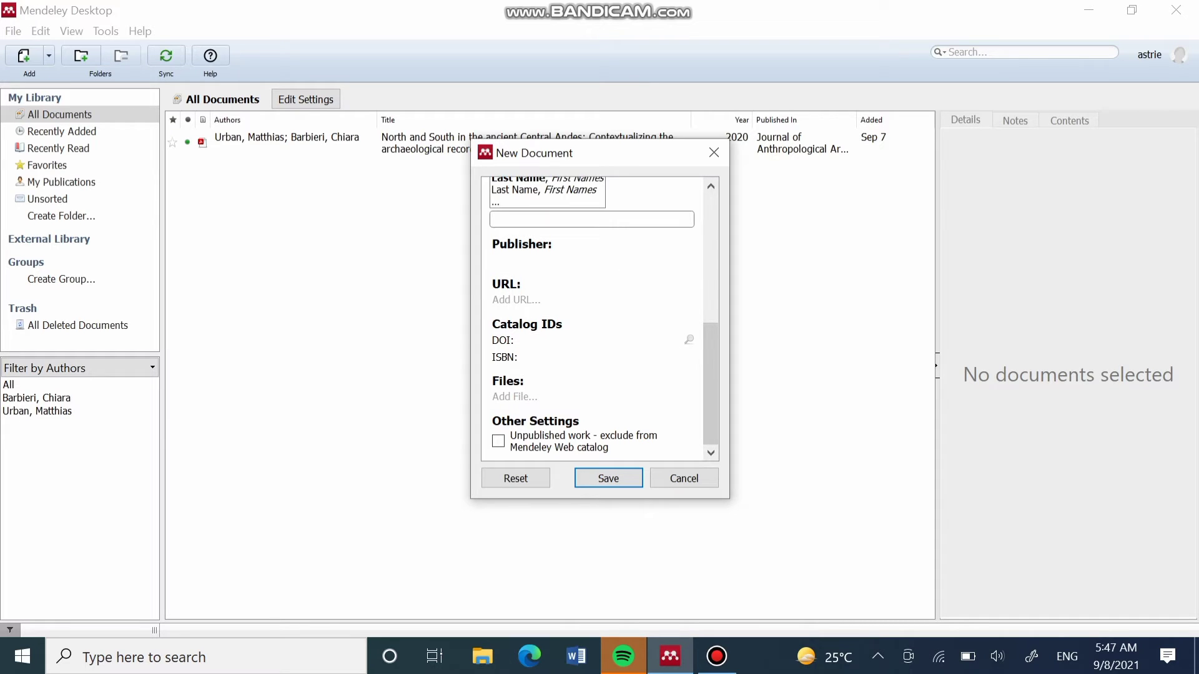
{"action": "scroll", "coordinate": [591, 318], "scroll_direction": "up", "scroll_amount": 5}
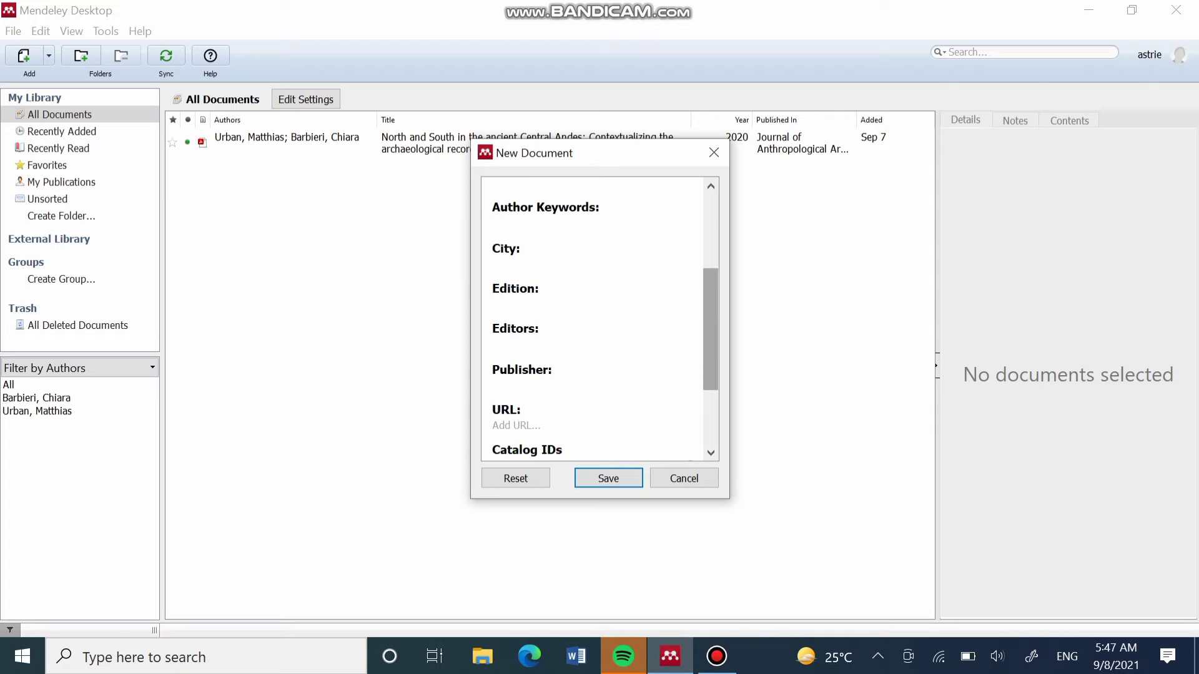
{"action": "scroll", "coordinate": [710, 312], "scroll_direction": "up", "scroll_amount": 2}
{"action": "scroll", "coordinate": [599, 319], "scroll_direction": "down", "scroll_amount": 4}
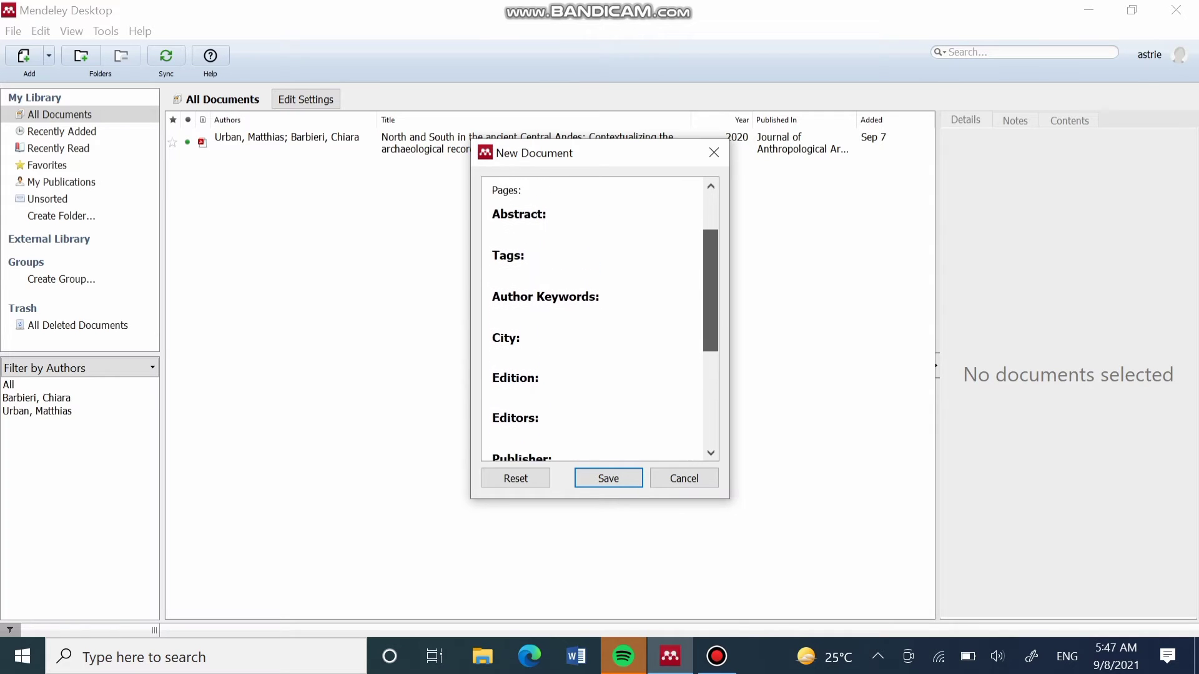
{"action": "scroll", "coordinate": [600, 319], "scroll_direction": "down", "scroll_amount": 2}
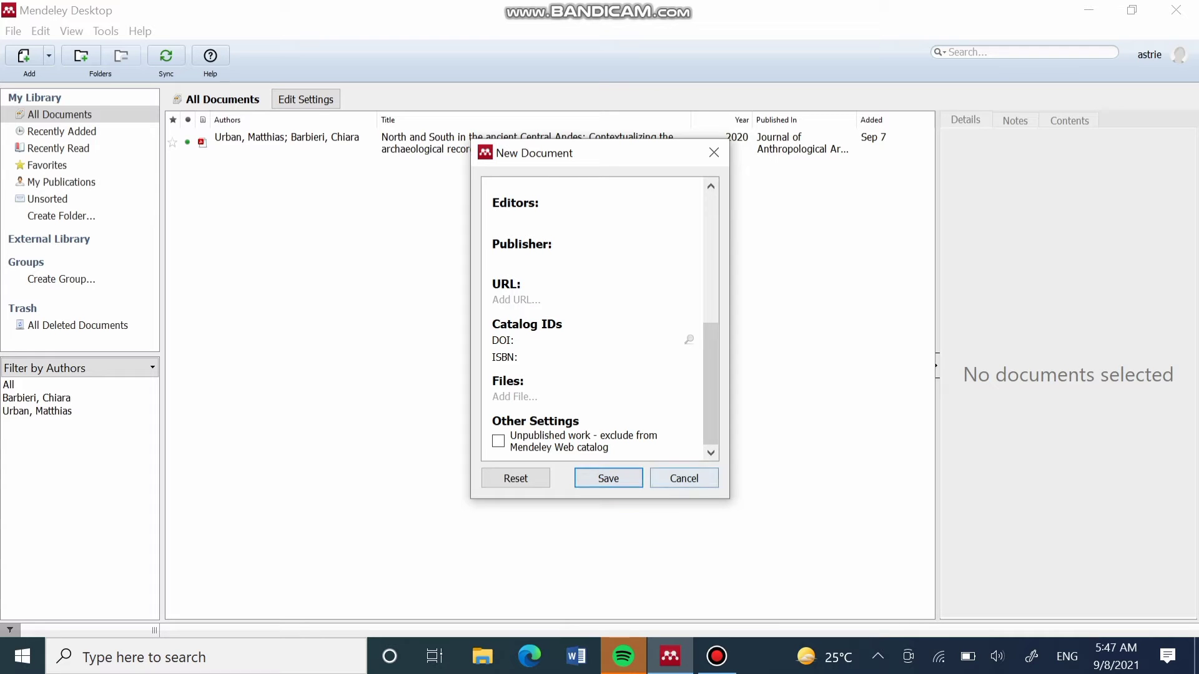
{"action": "left_click", "coordinate": [684, 478]}
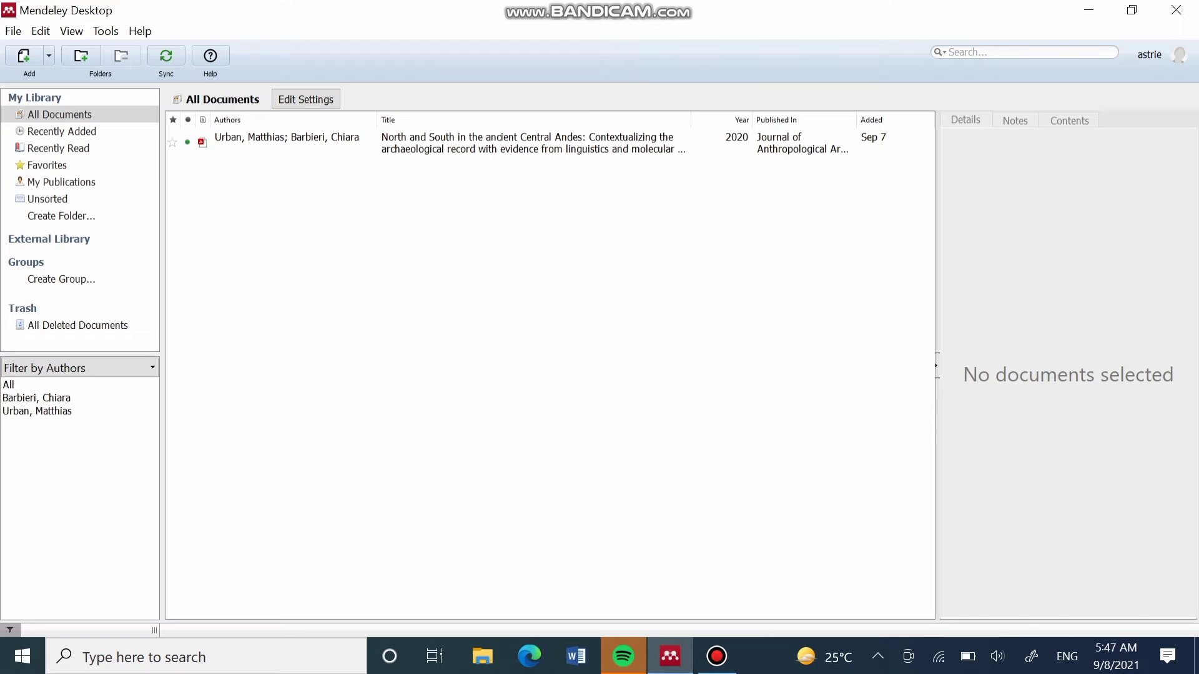
{"action": "left_click", "coordinate": [49, 56]}
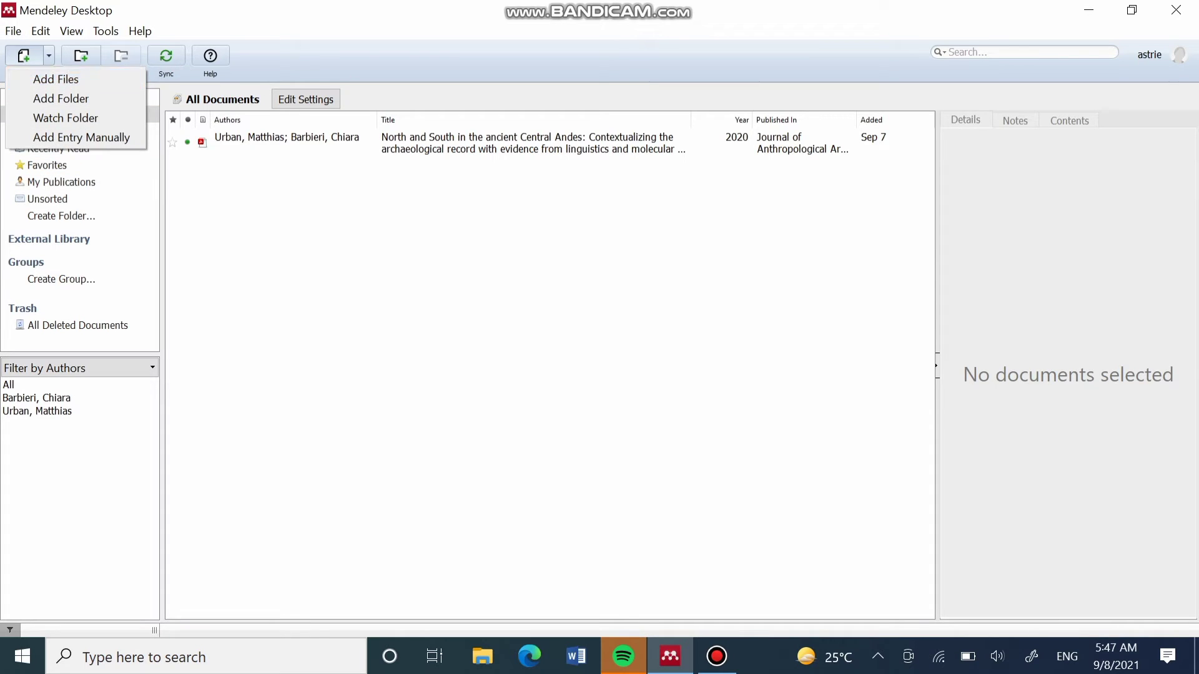
{"action": "left_click", "coordinate": [56, 78]}
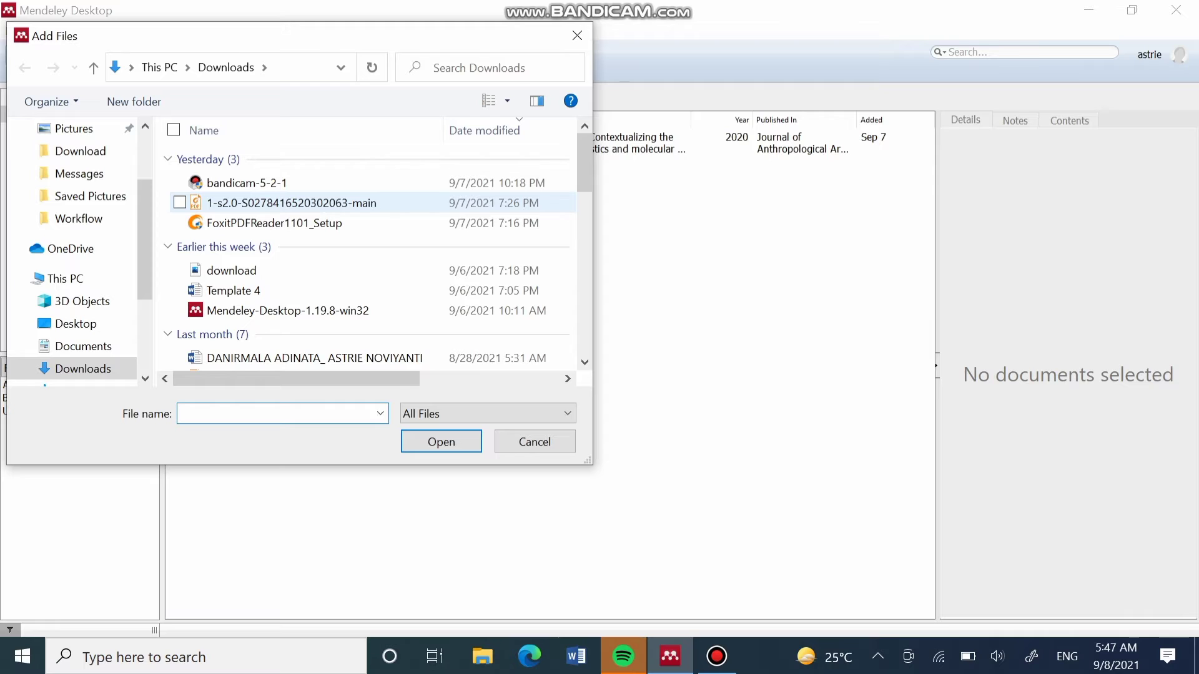
{"action": "left_click", "coordinate": [250, 203]}
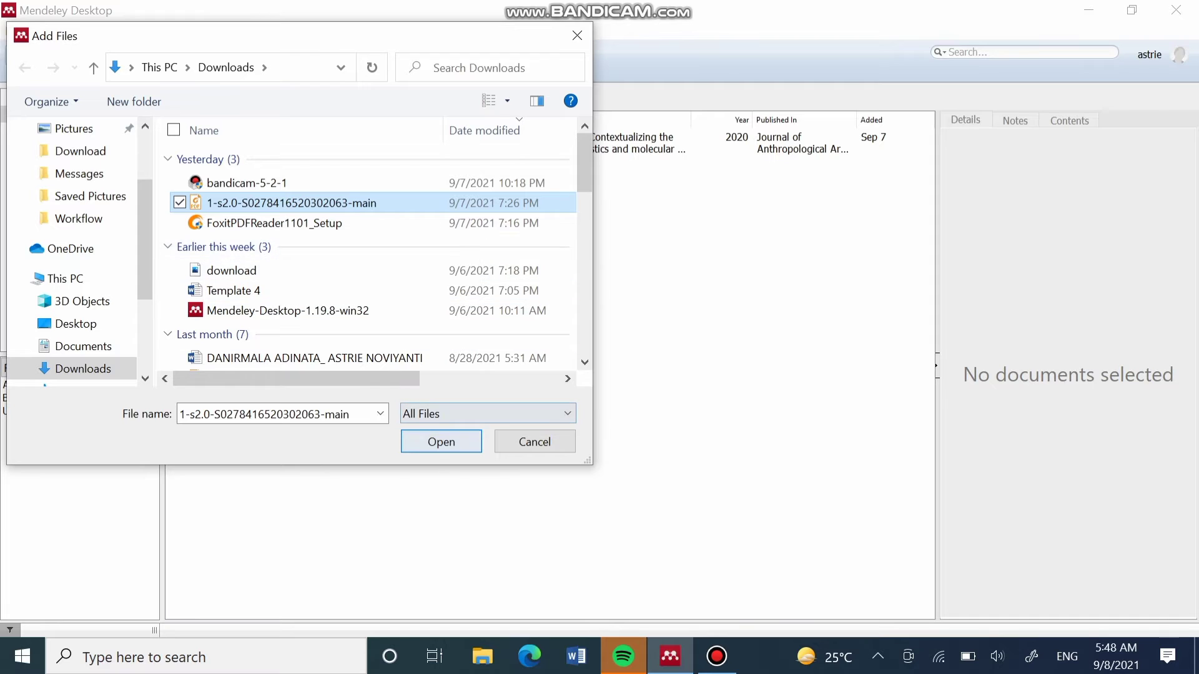
{"action": "left_click", "coordinate": [441, 441]}
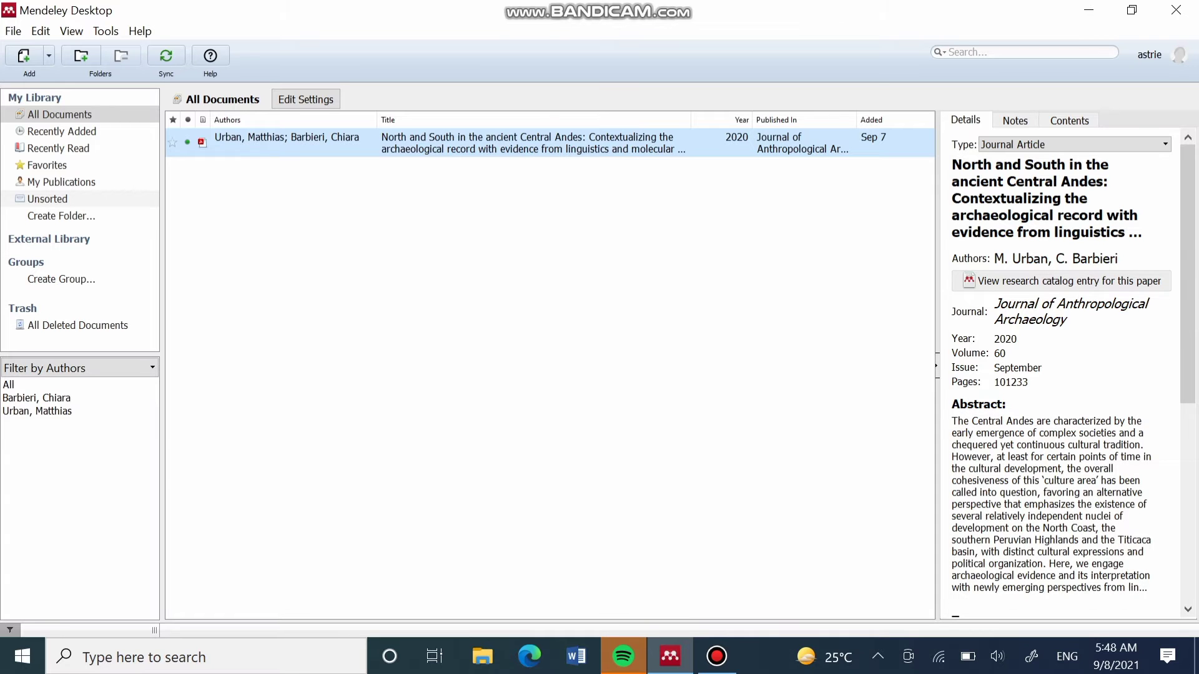
- Review the added article's details from the abstract and author keywords down to its catalog IDs, attached file and other settings
{"action": "left_click_drag", "start_coordinate": [1187, 274], "coordinate": [1188, 407]}
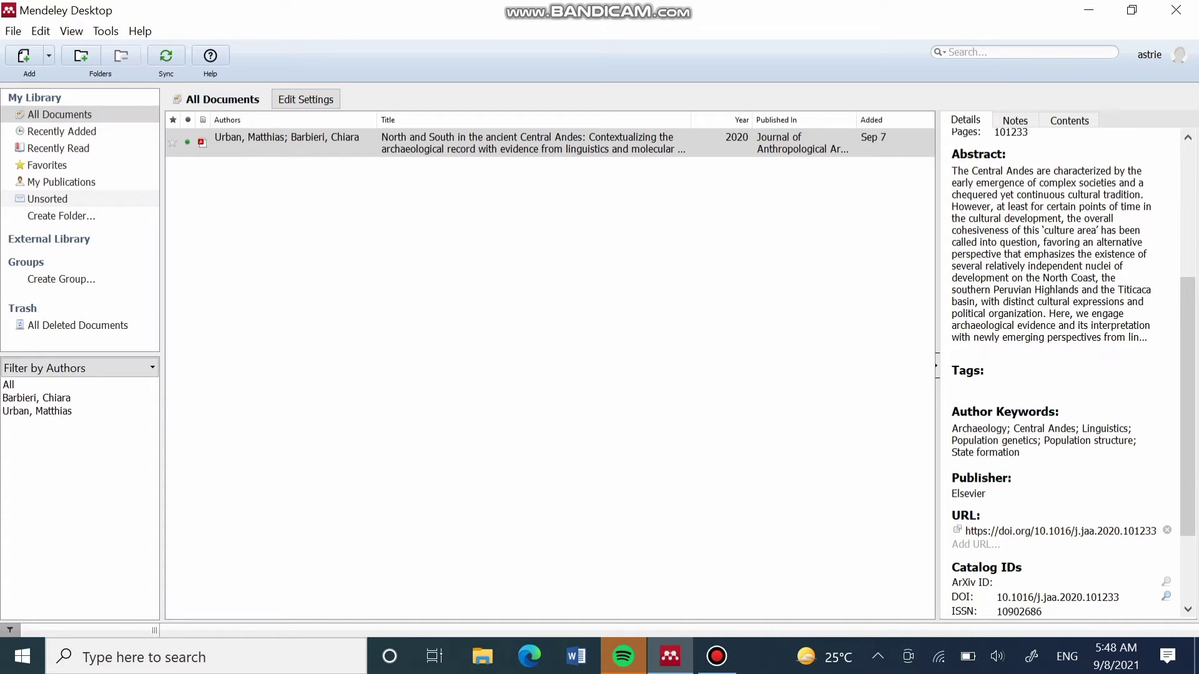
{"action": "left_click_drag", "start_coordinate": [1187, 407], "coordinate": [1187, 472]}
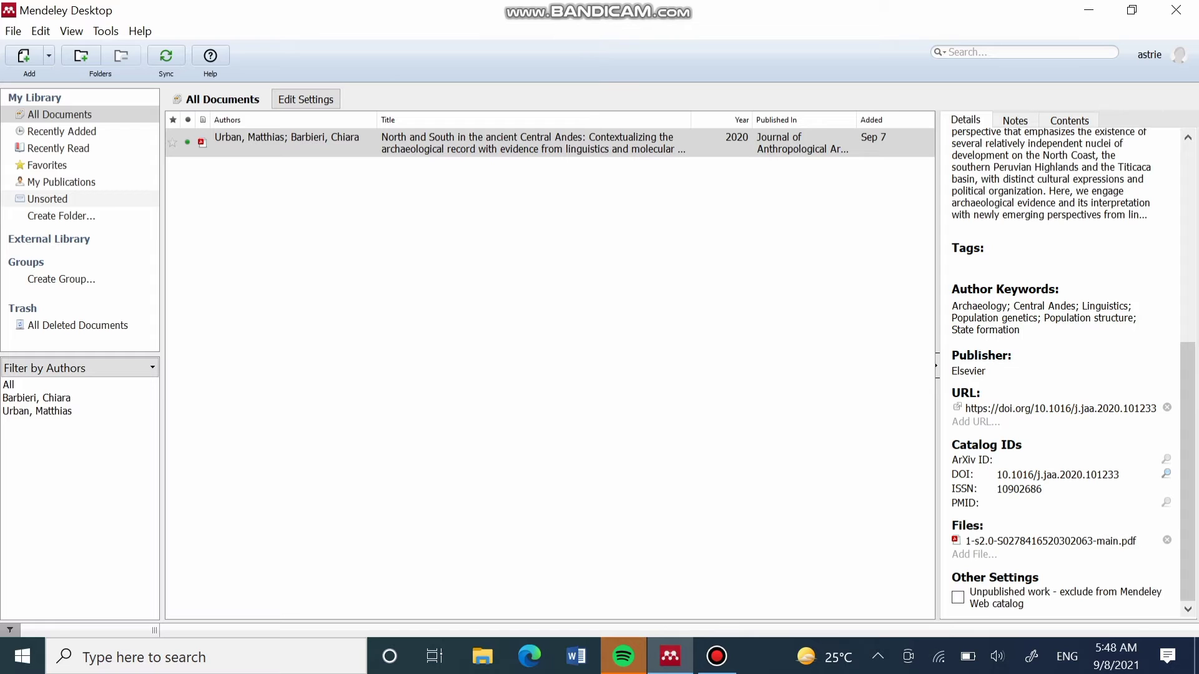
{"action": "scroll", "coordinate": [1061, 375], "scroll_direction": "up", "scroll_amount": 10}
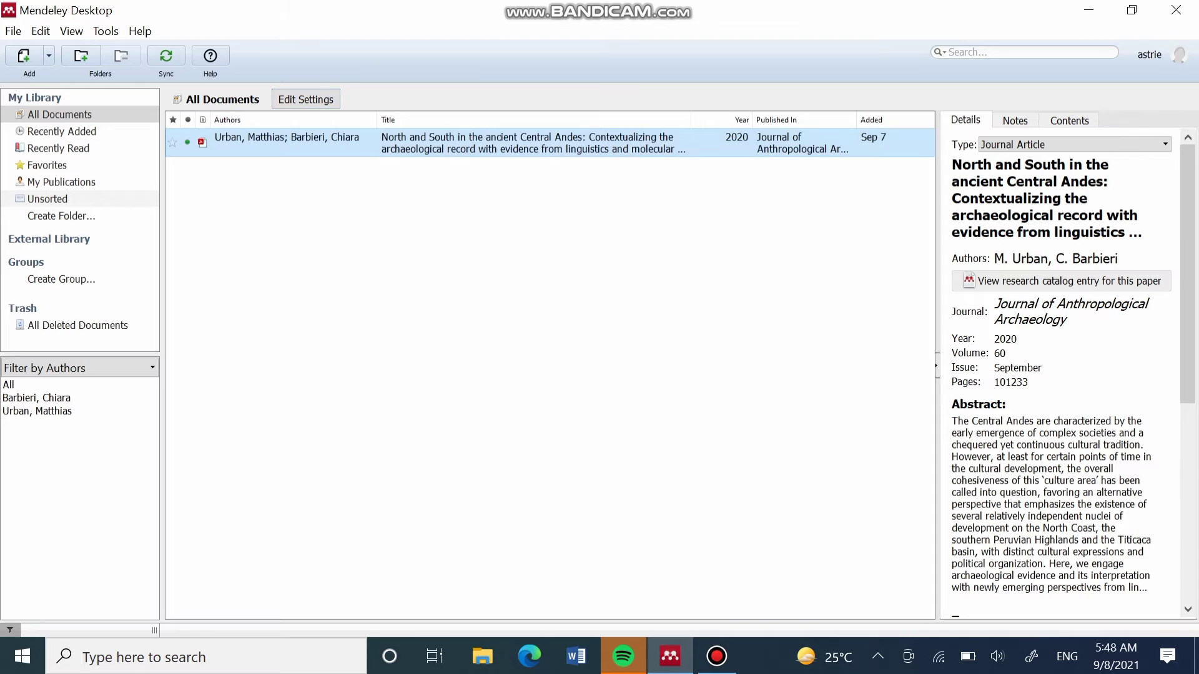
- View the first page of the North and South in the ancient Central Andes article's PDF and return to the library
{"action": "double_click", "coordinate": [287, 143]}
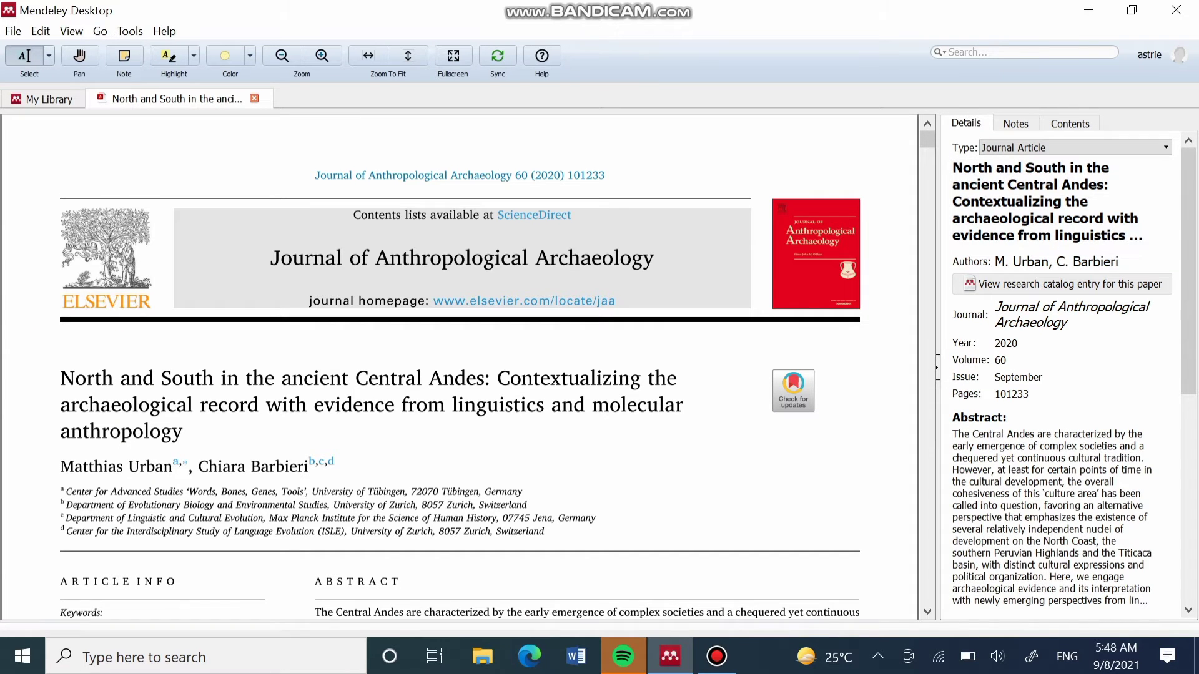
{"action": "mouse_move", "coordinate": [927, 139]}
{"action": "left_mouse_down"}
{"action": "mouse_move", "coordinate": [927, 195]}
{"action": "mouse_move", "coordinate": [927, 139]}
{"action": "left_mouse_up"}
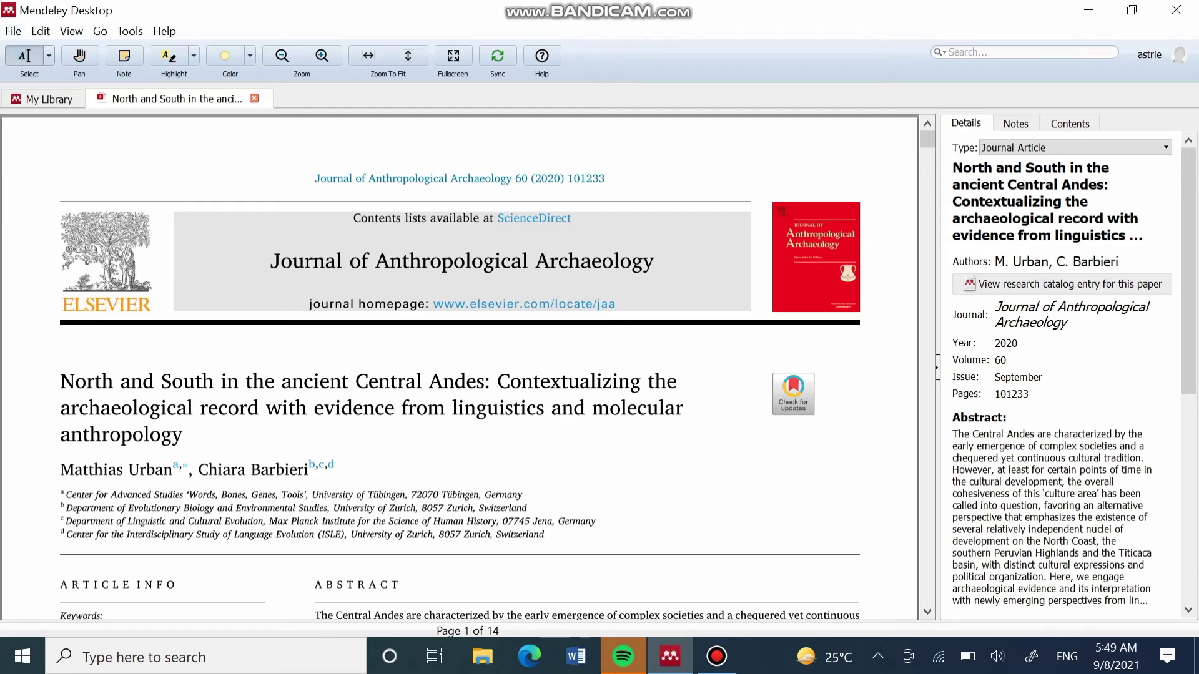
{"action": "left_click", "coordinate": [50, 98]}
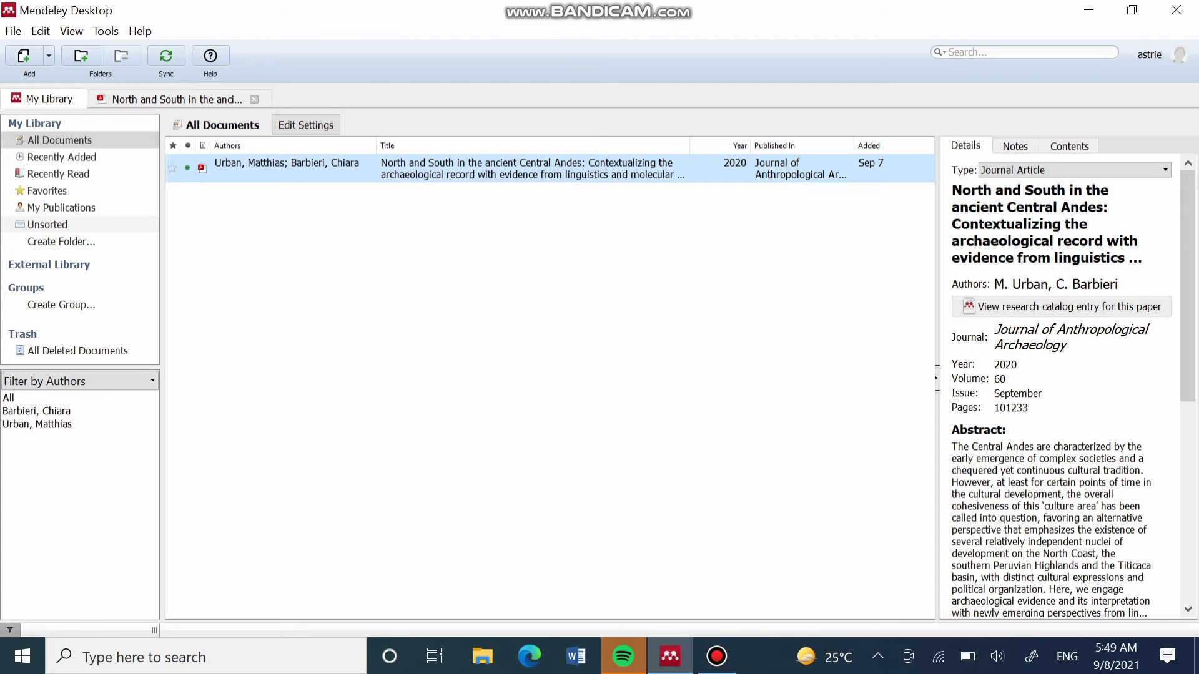
- Switch to Microsoft Edge, search the web for google scholar, and open the scholar.google.co.id site
{"action": "left_click", "coordinate": [529, 656]}
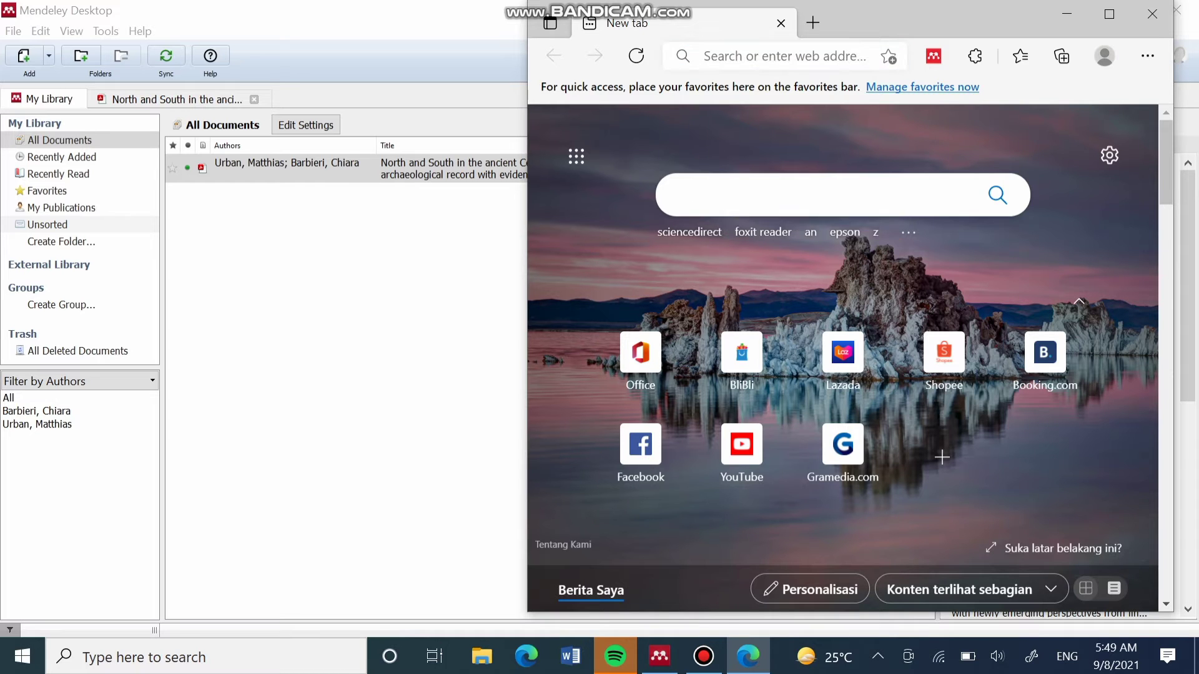
{"action": "type", "text": "goog"}
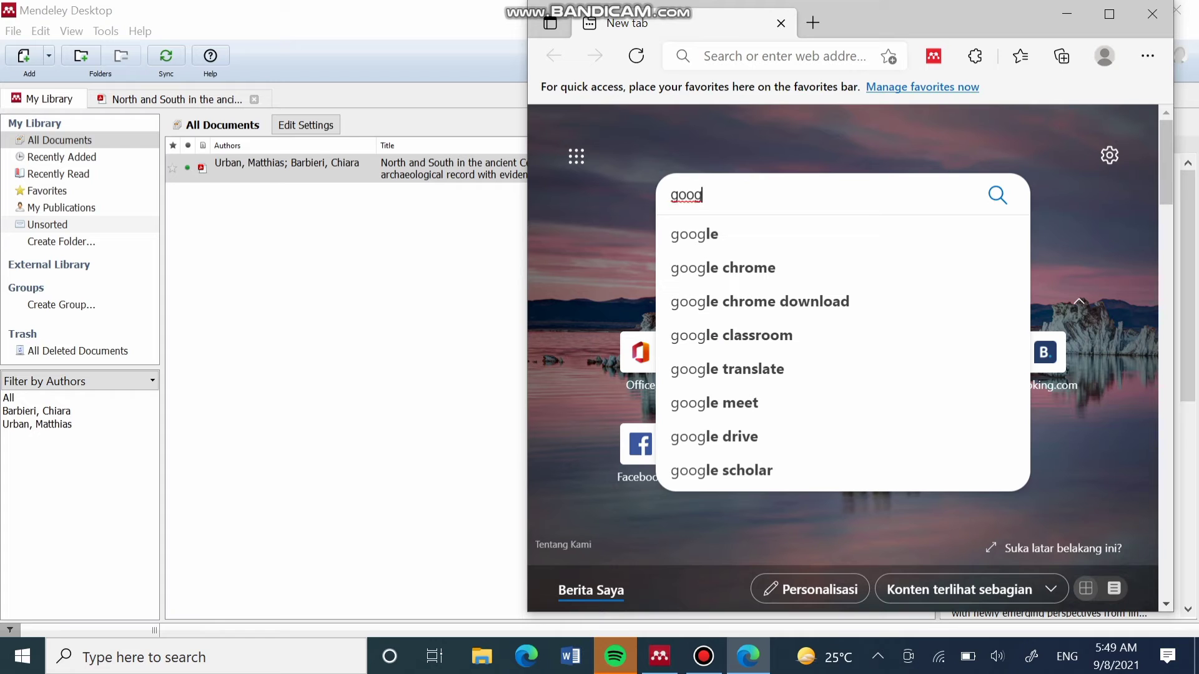
{"action": "type", "text": "le s"}
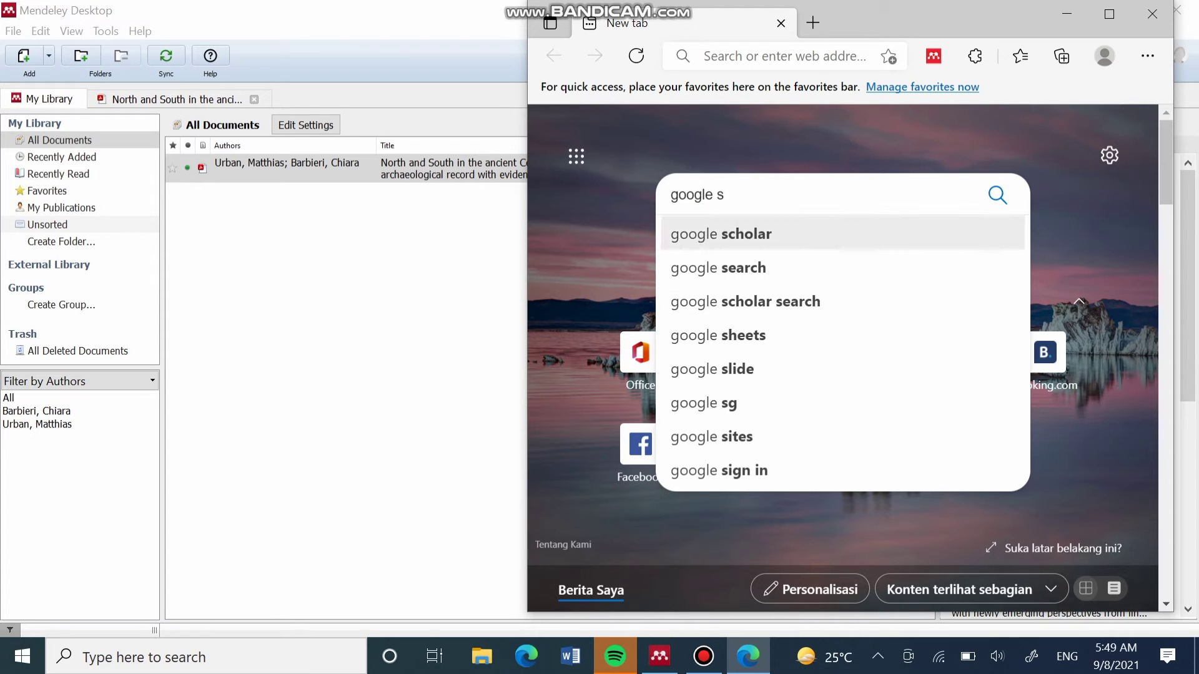
{"action": "left_click", "coordinate": [699, 235]}
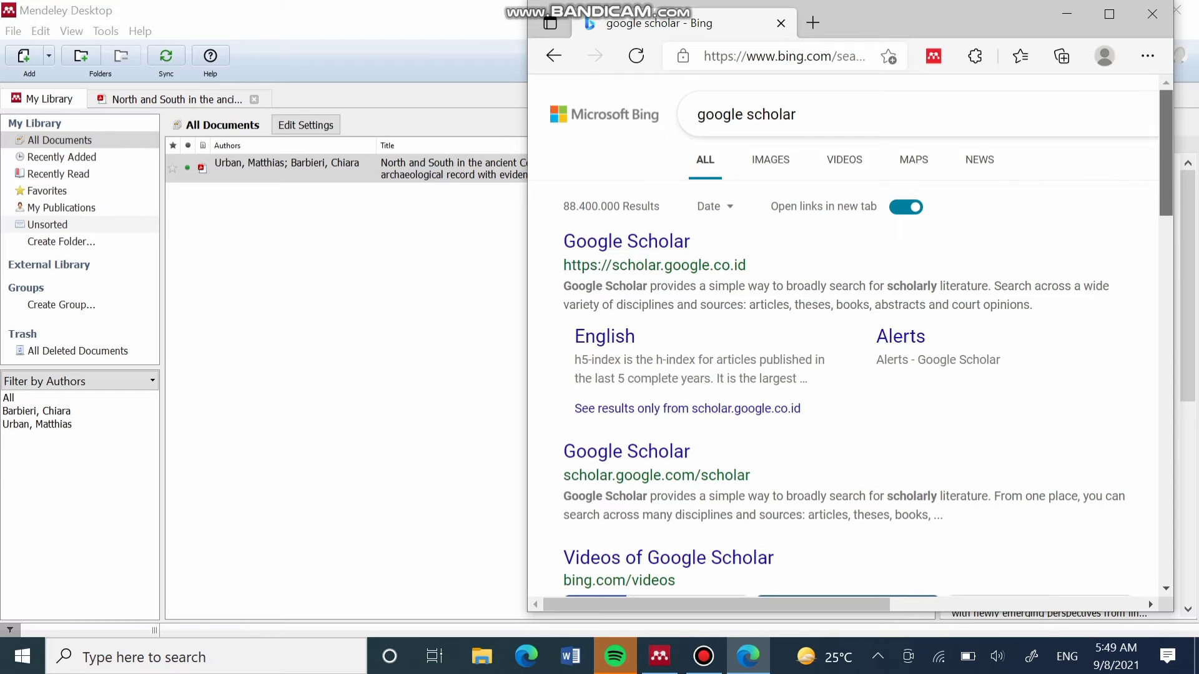
{"action": "scroll", "coordinate": [849, 335], "scroll_direction": "down", "scroll_amount": 3}
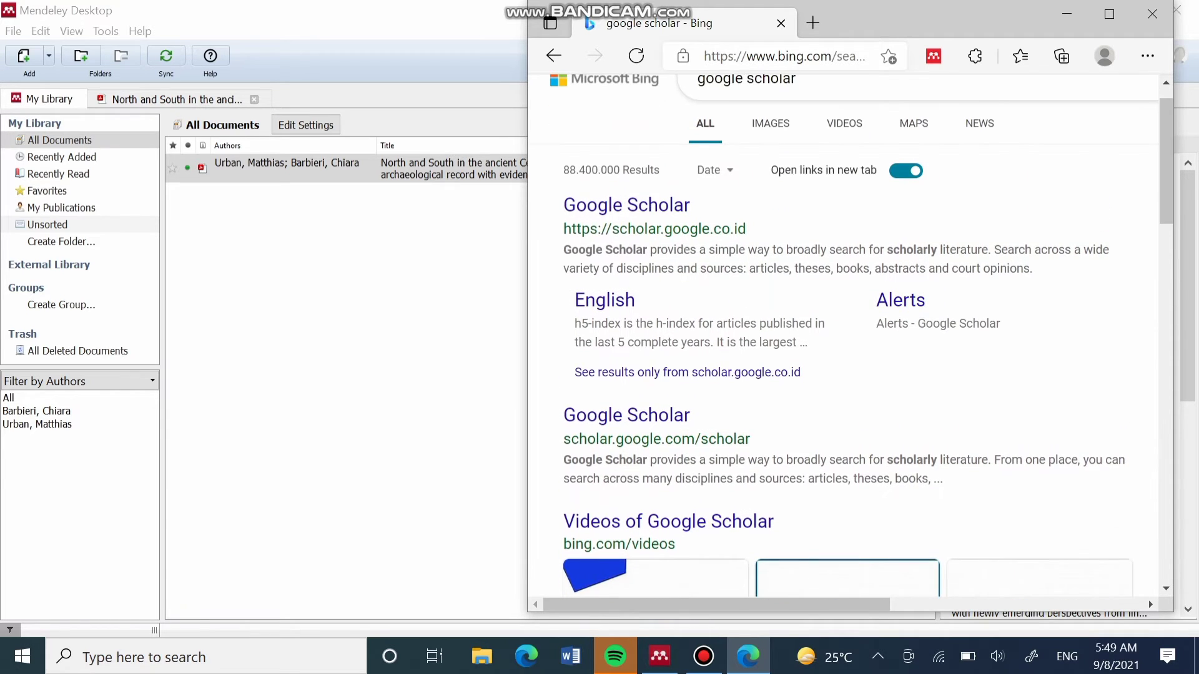
{"action": "left_click", "coordinate": [627, 205]}
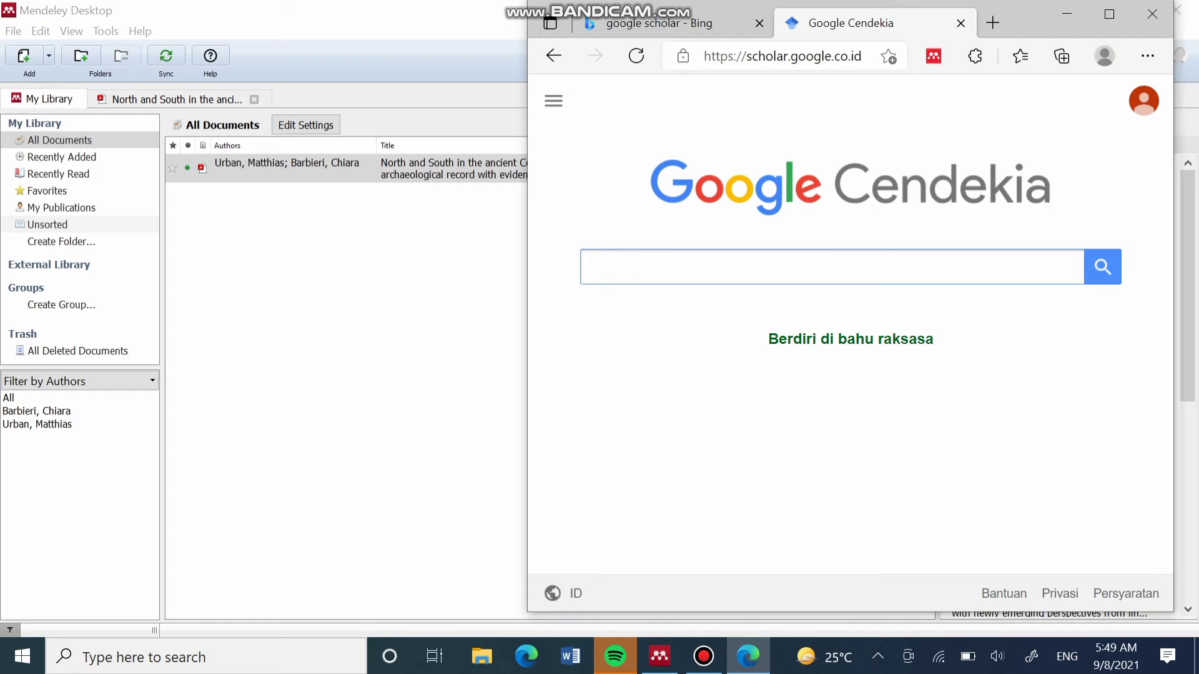
- Search Google Scholar for pendidikan agama islam
{"action": "type", "text": "pendidi"}
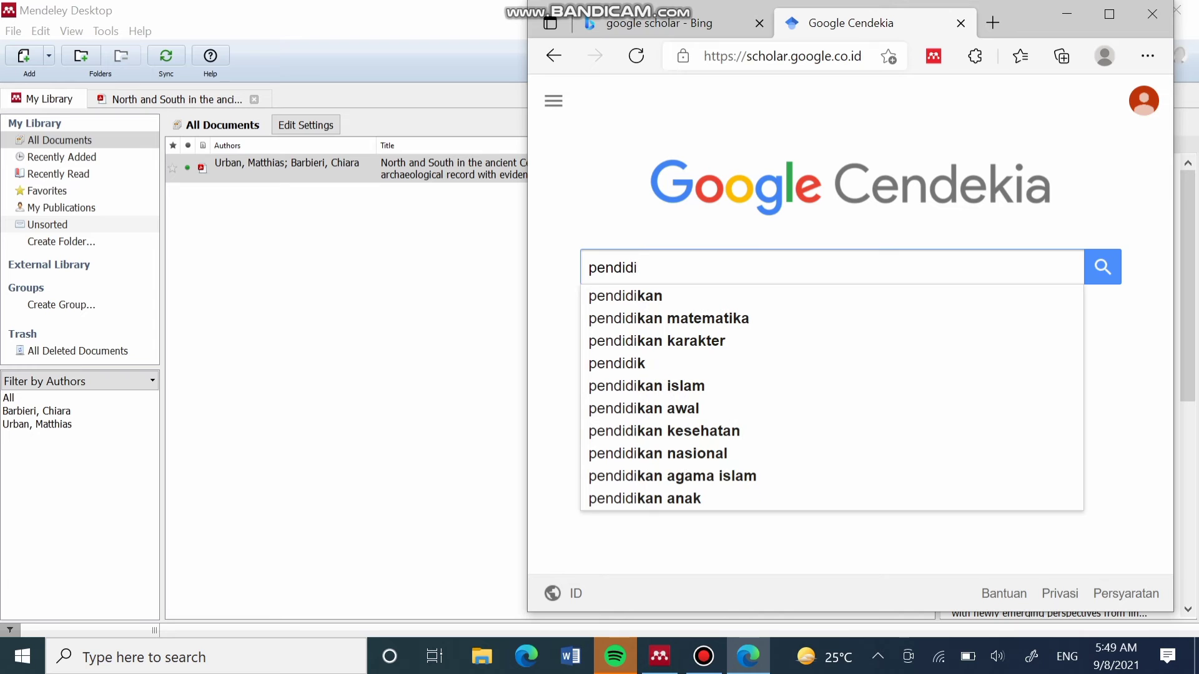
{"action": "type", "text": "ka"}
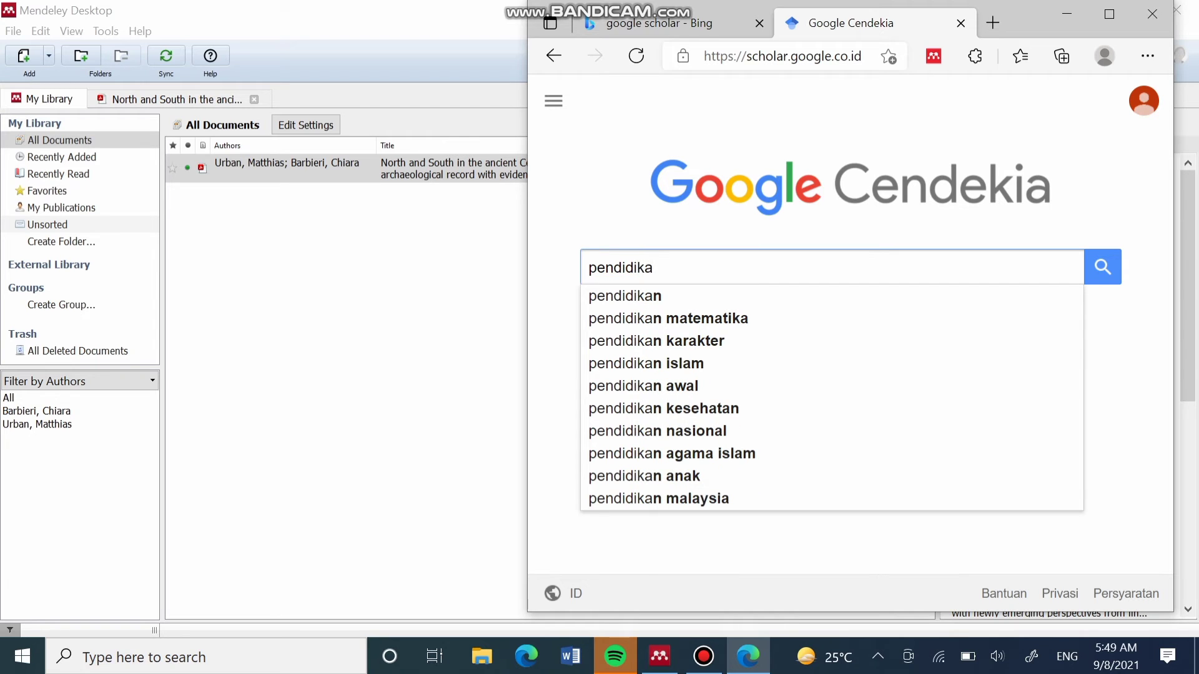
{"action": "type", "text": "n"}
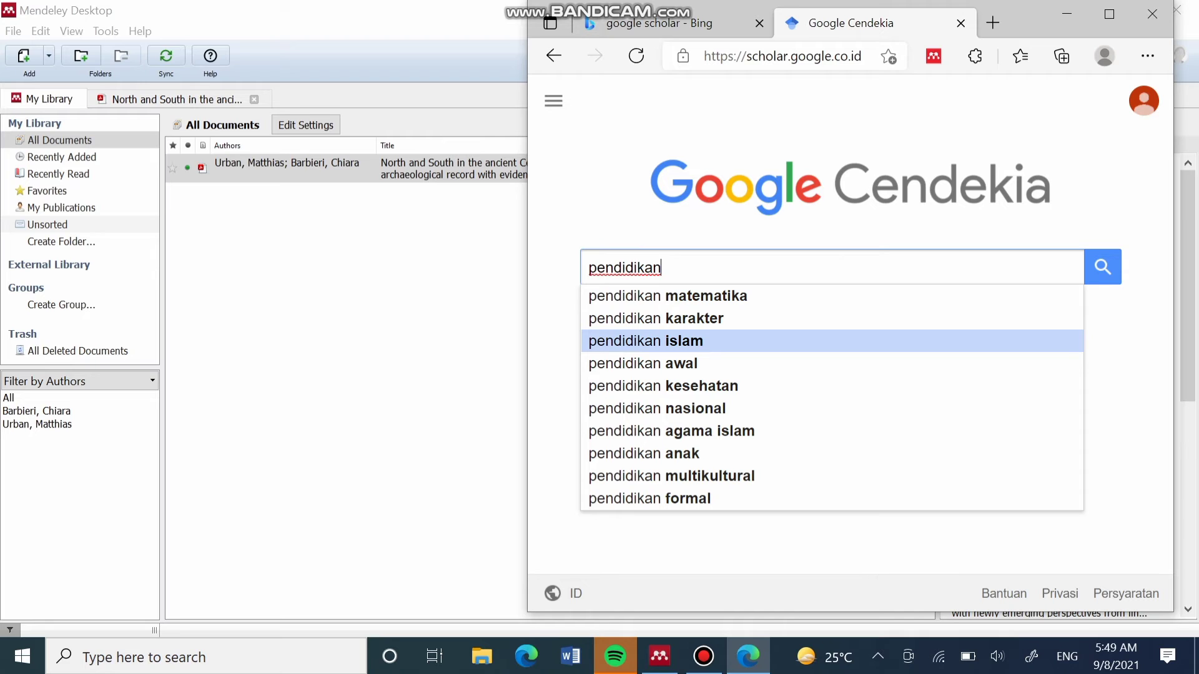
{"action": "type", "text": " a"}
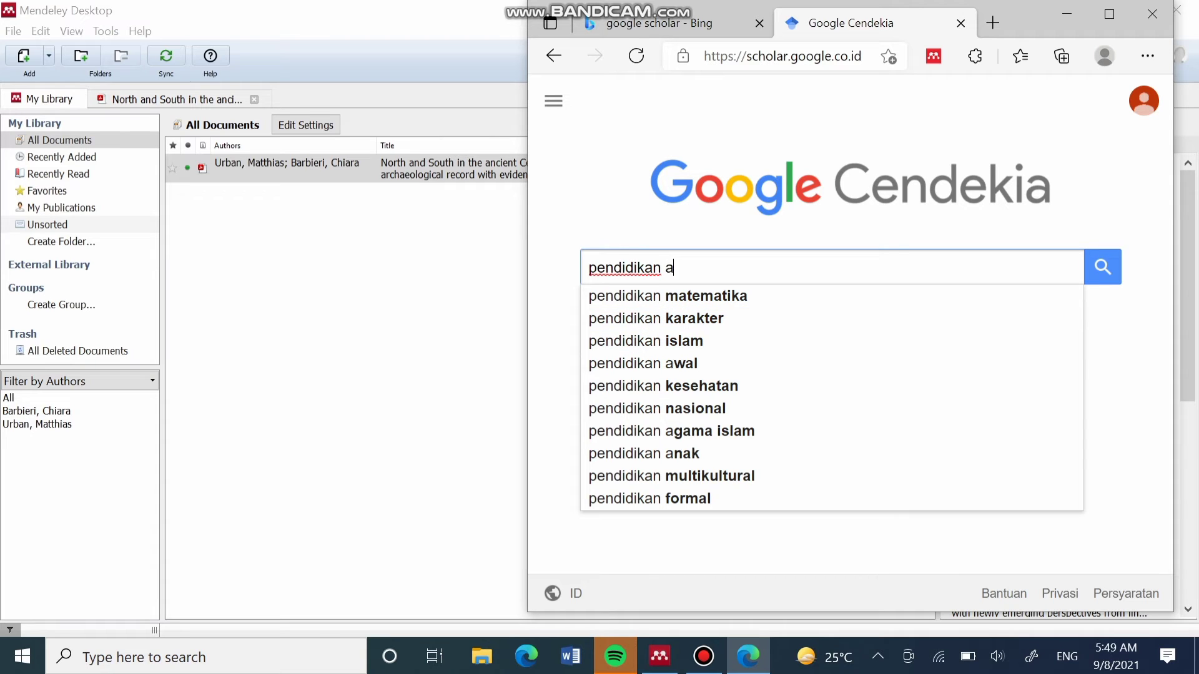
{"action": "type", "text": "gama"}
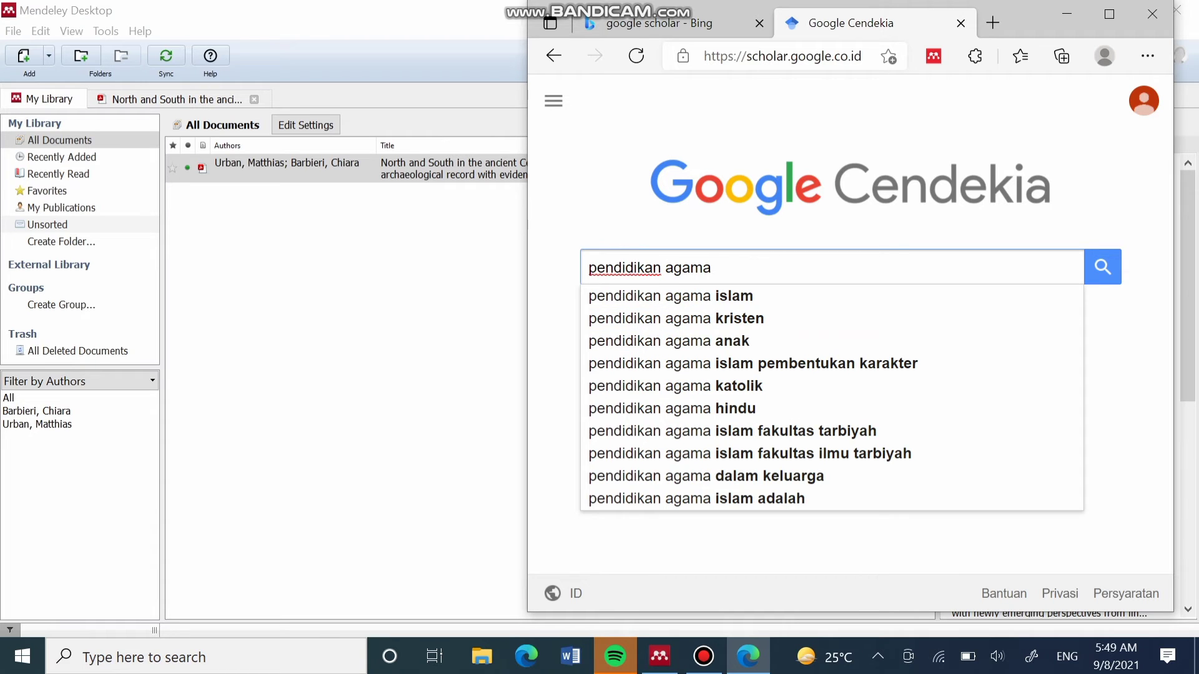
{"action": "left_click", "coordinate": [671, 296]}
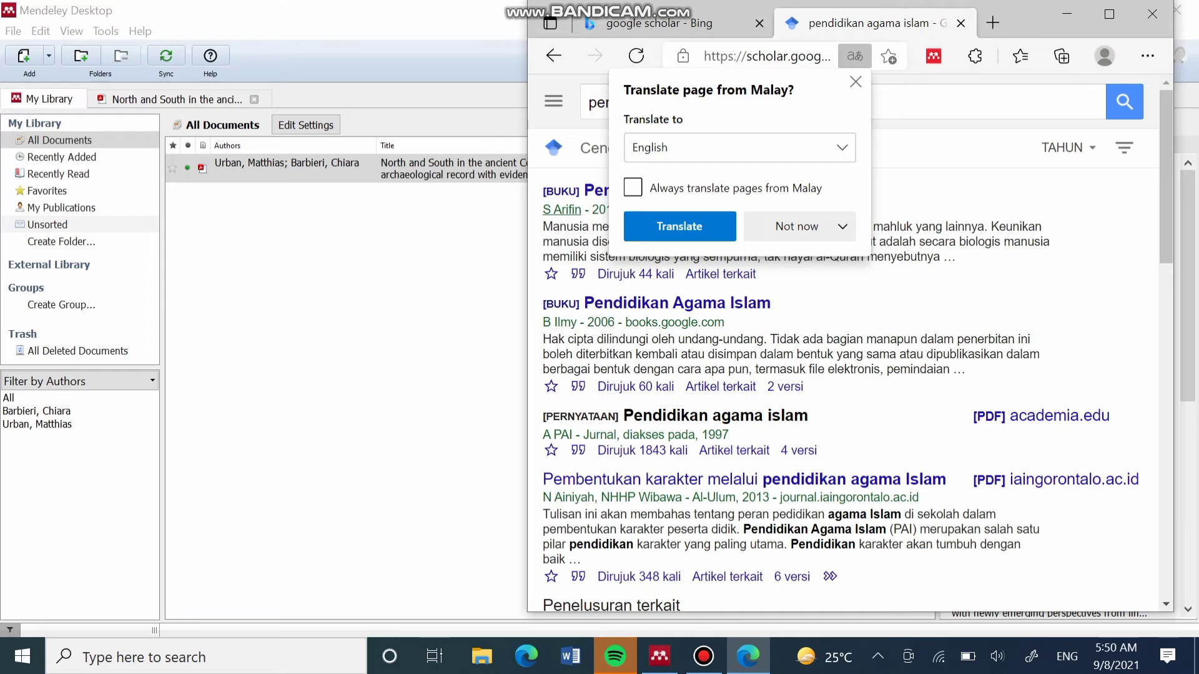
- Browse the Google Scholar results and open the PDF of Implementasi Pendidikan Nilai Dalam Pendidikan Agama Islam
{"action": "scroll", "coordinate": [849, 343], "scroll_direction": "down", "scroll_amount": 15}
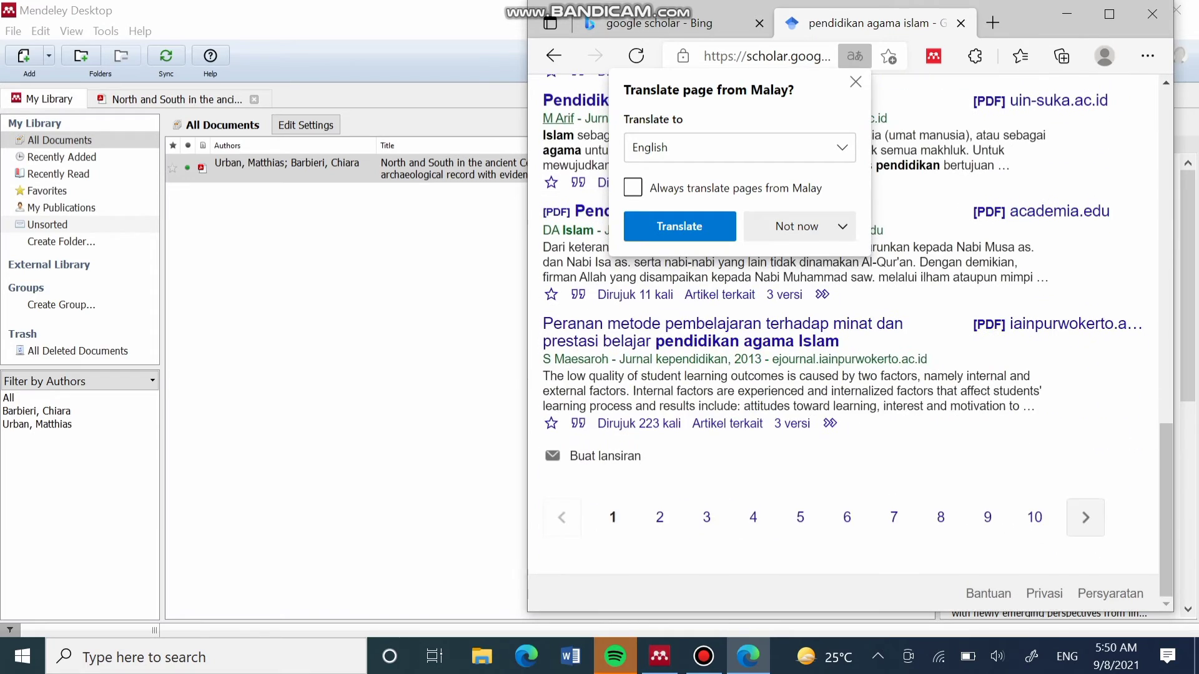
{"action": "scroll", "coordinate": [849, 343], "scroll_direction": "up", "scroll_amount": 10}
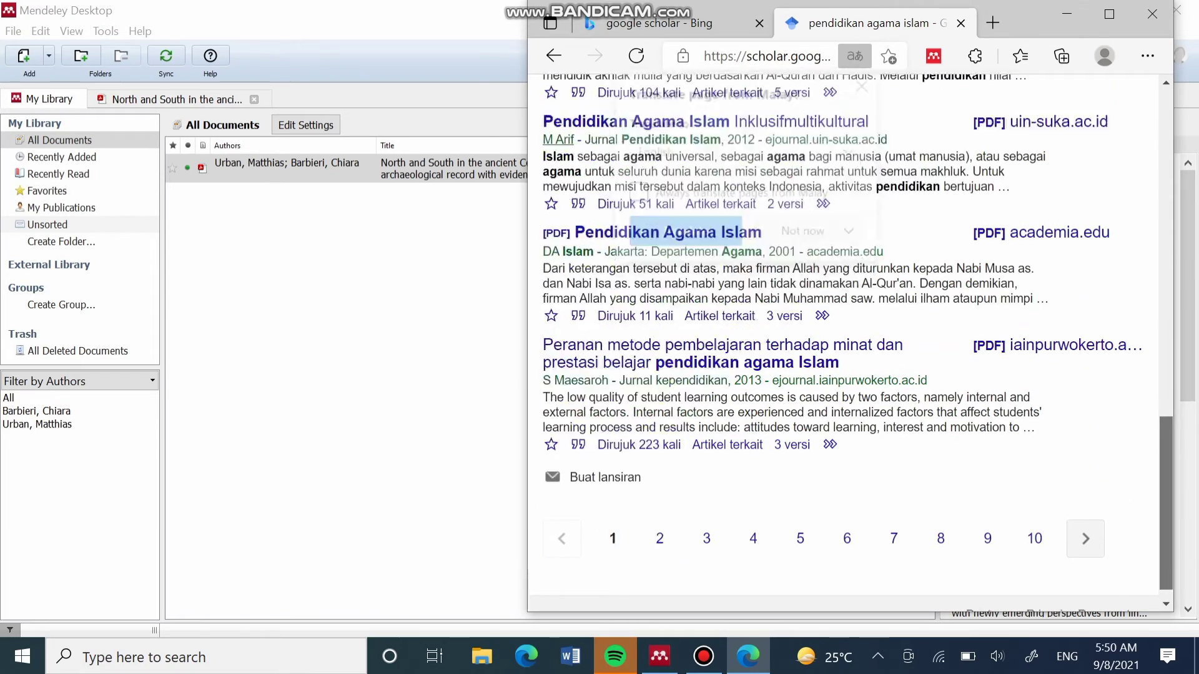
{"action": "scroll", "coordinate": [849, 344], "scroll_direction": "up", "scroll_amount": 2}
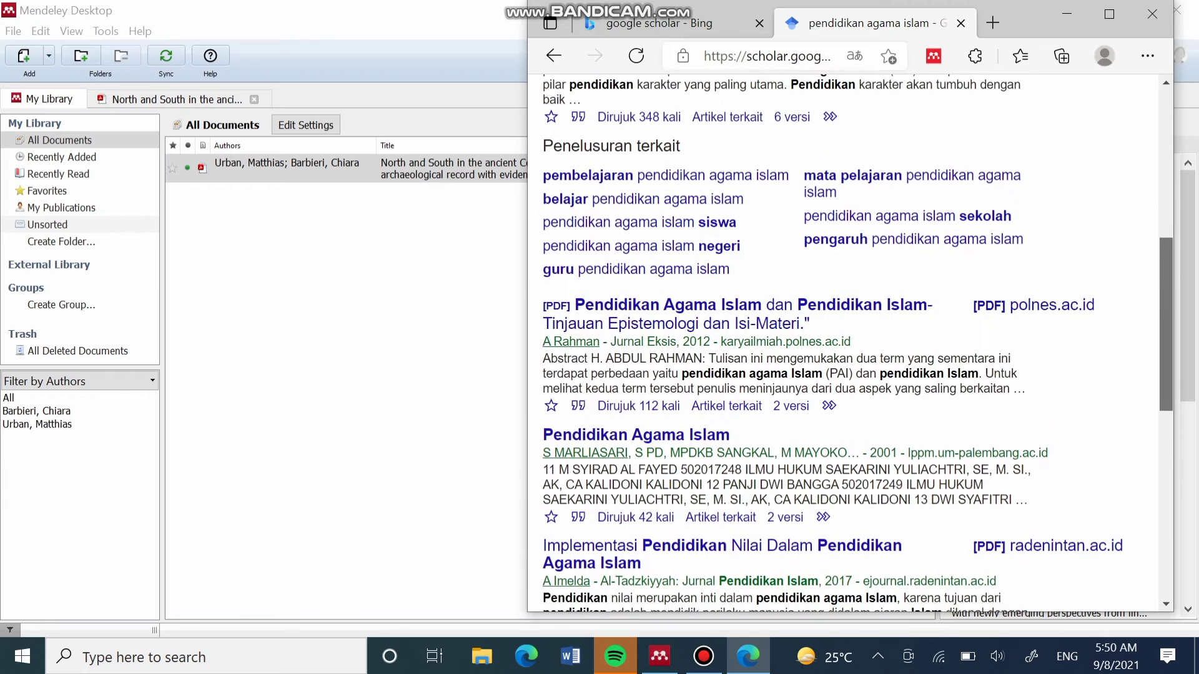
{"action": "scroll", "coordinate": [849, 343], "scroll_direction": "down", "scroll_amount": 1}
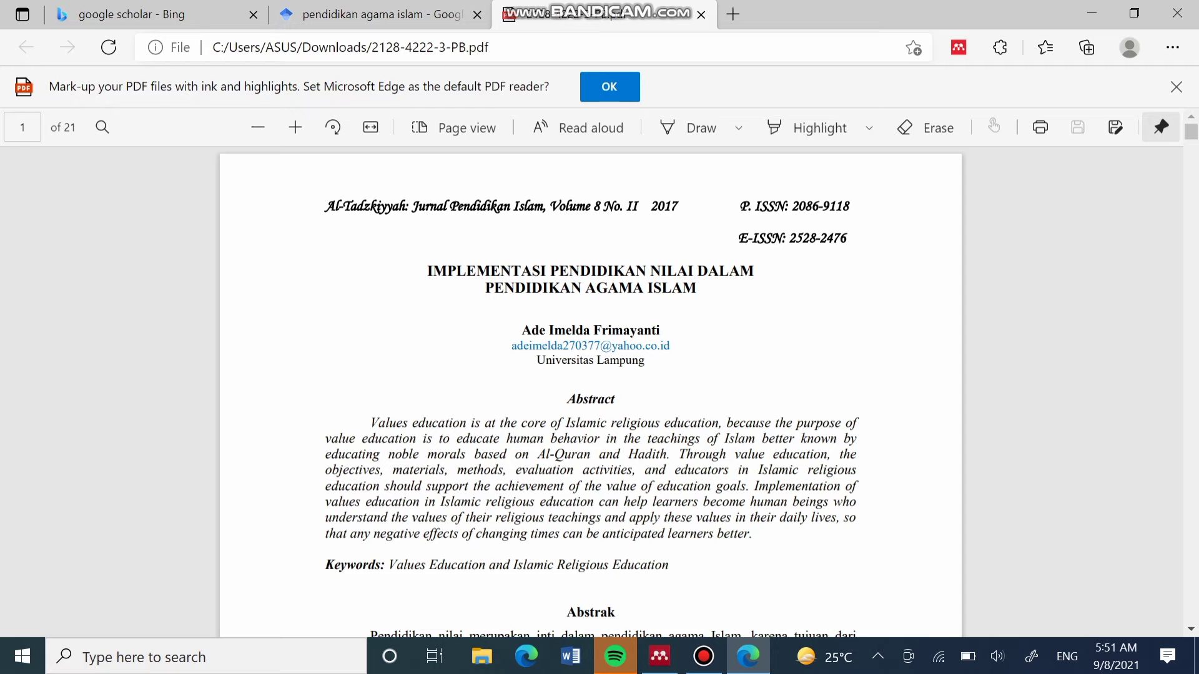
- Return to the Scholar results, open the Academia PDF titled Pendidikan Agama Islam, and add it to Mendeley with the web importer
{"action": "left_click", "coordinate": [375, 14]}
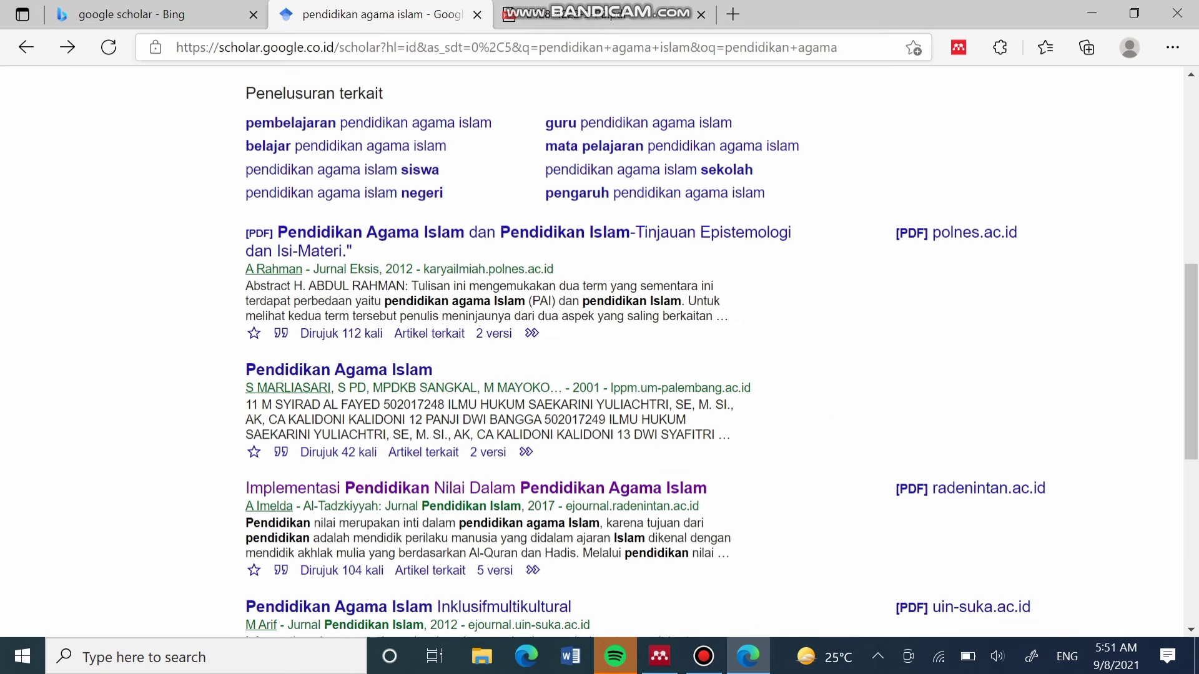
{"action": "scroll", "coordinate": [591, 351], "scroll_direction": "down", "scroll_amount": 3}
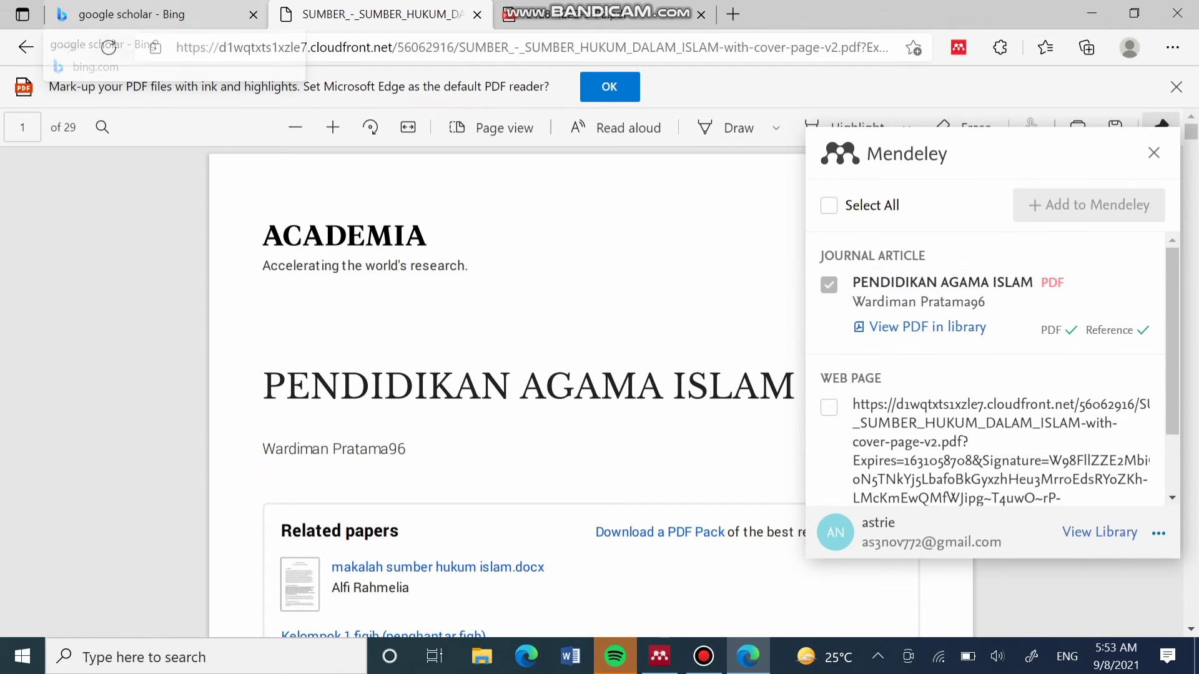
- Switch to Mendeley Desktop, sync the library with all documents shown, and view the options for adding documents
{"action": "left_click", "coordinate": [659, 656]}
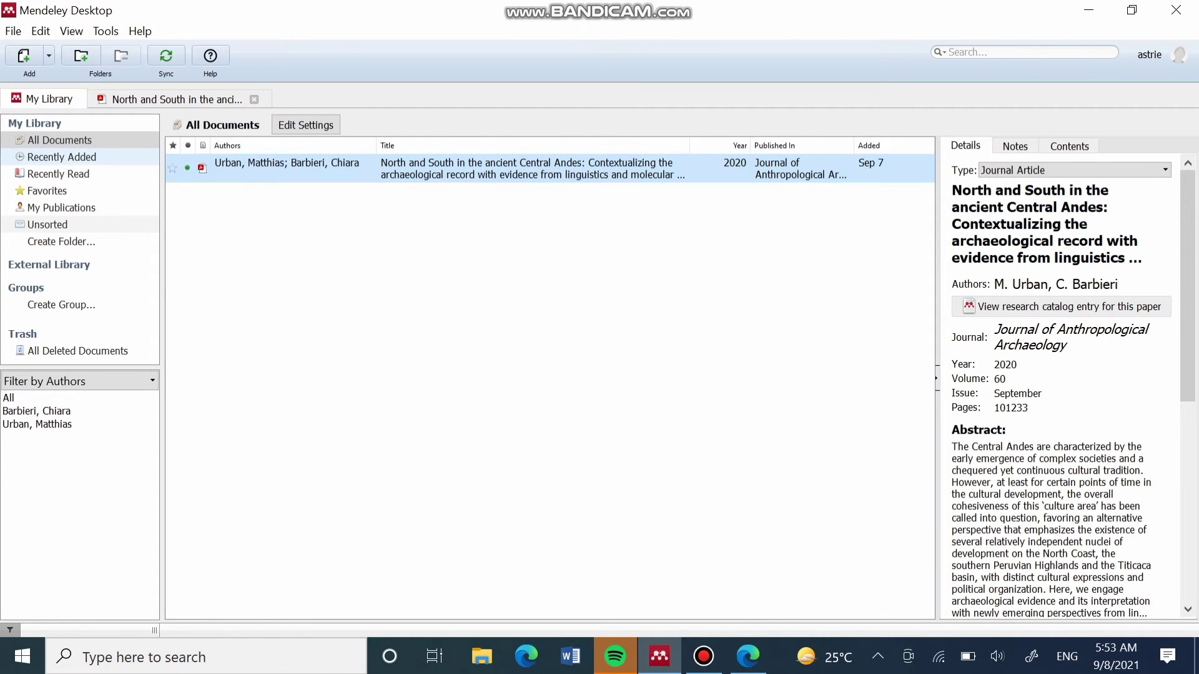
{"action": "left_click", "coordinate": [61, 157]}
{"action": "left_click", "coordinate": [56, 124]}
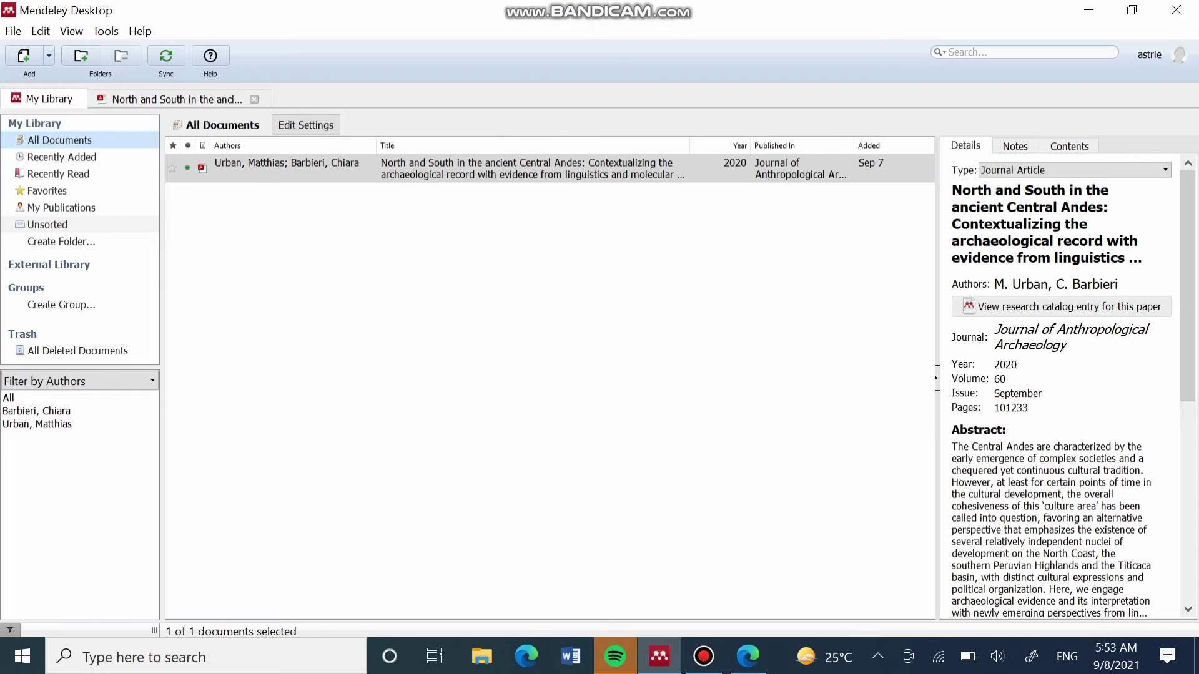
{"action": "left_click", "coordinate": [166, 55]}
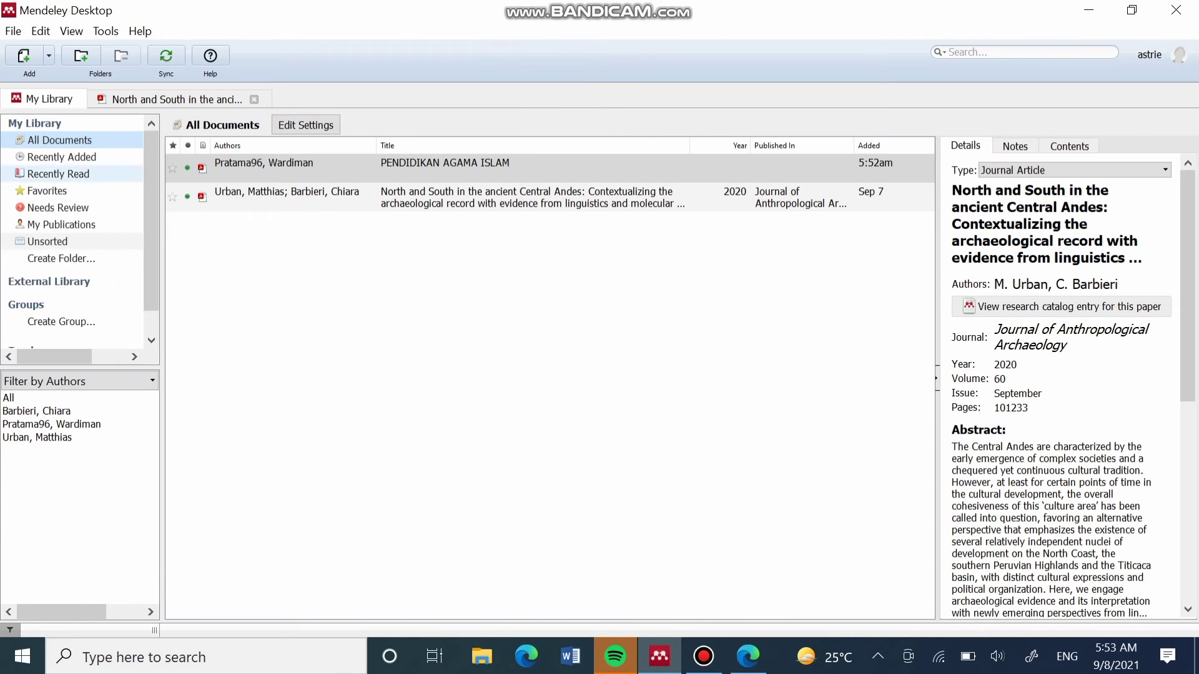
{"action": "left_click", "coordinate": [48, 56]}
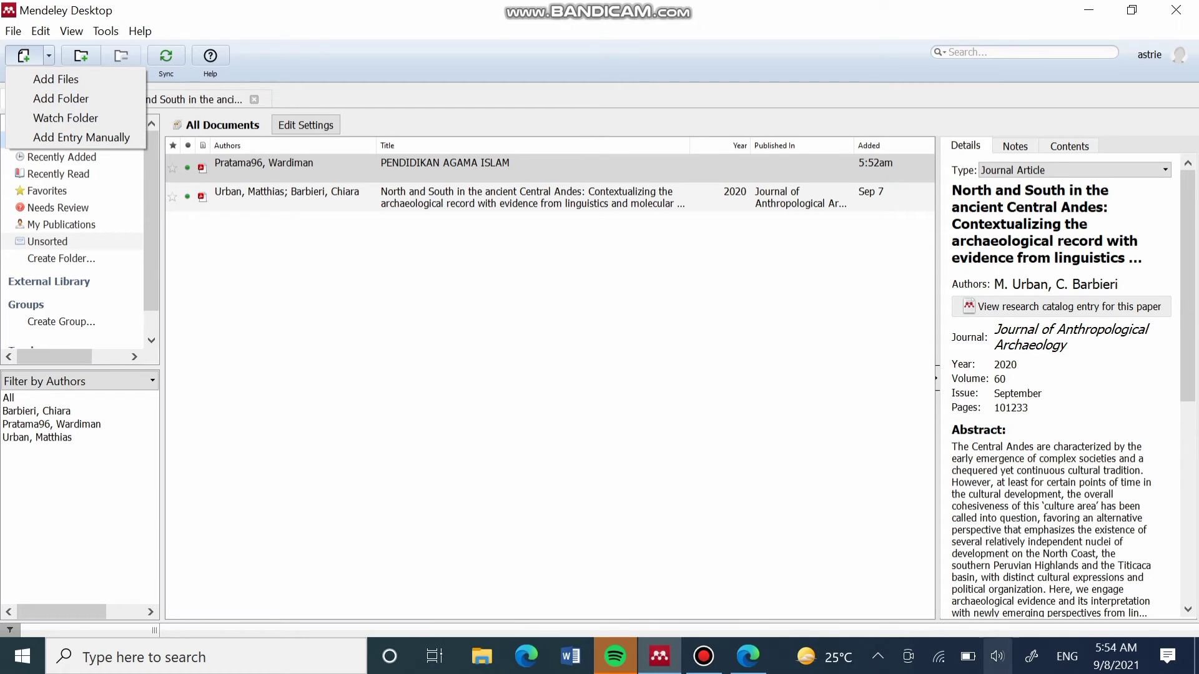
- Switch to Microsoft Edge, search the web for google book, and open the books.google.co.id site
{"action": "left_click", "coordinate": [747, 656]}
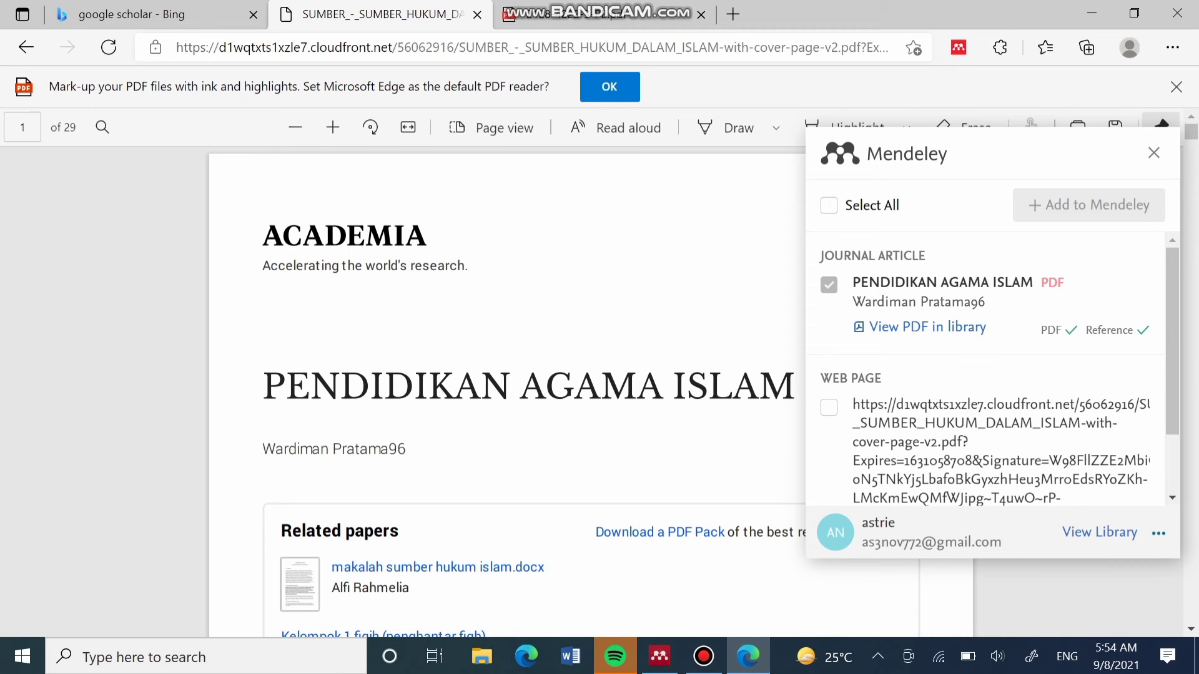
{"action": "left_click", "coordinate": [156, 15]}
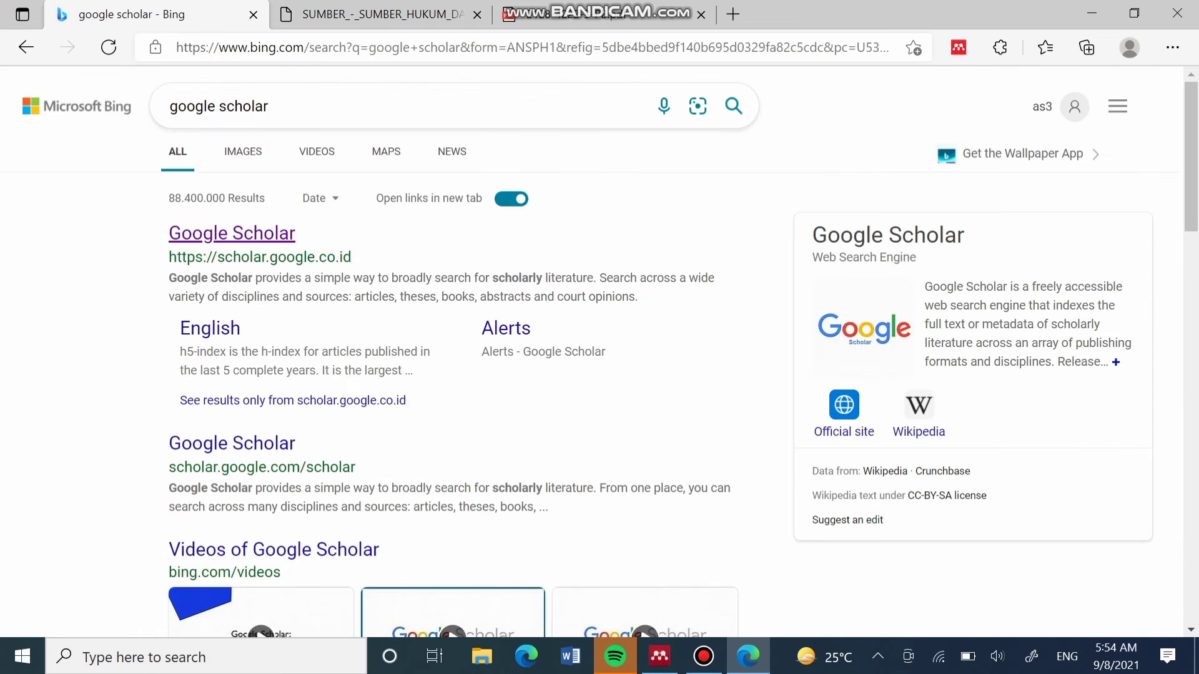
{"action": "left_click", "coordinate": [271, 106]}
{"action": "key", "text": "BackSpace"}
{"action": "key", "text": "BackSpace"}
{"action": "key", "text": "BackSpace"}
{"action": "key", "text": "BackSpace"}
{"action": "key", "text": "BackSpace"}
{"action": "key", "text": "BackSpace"}
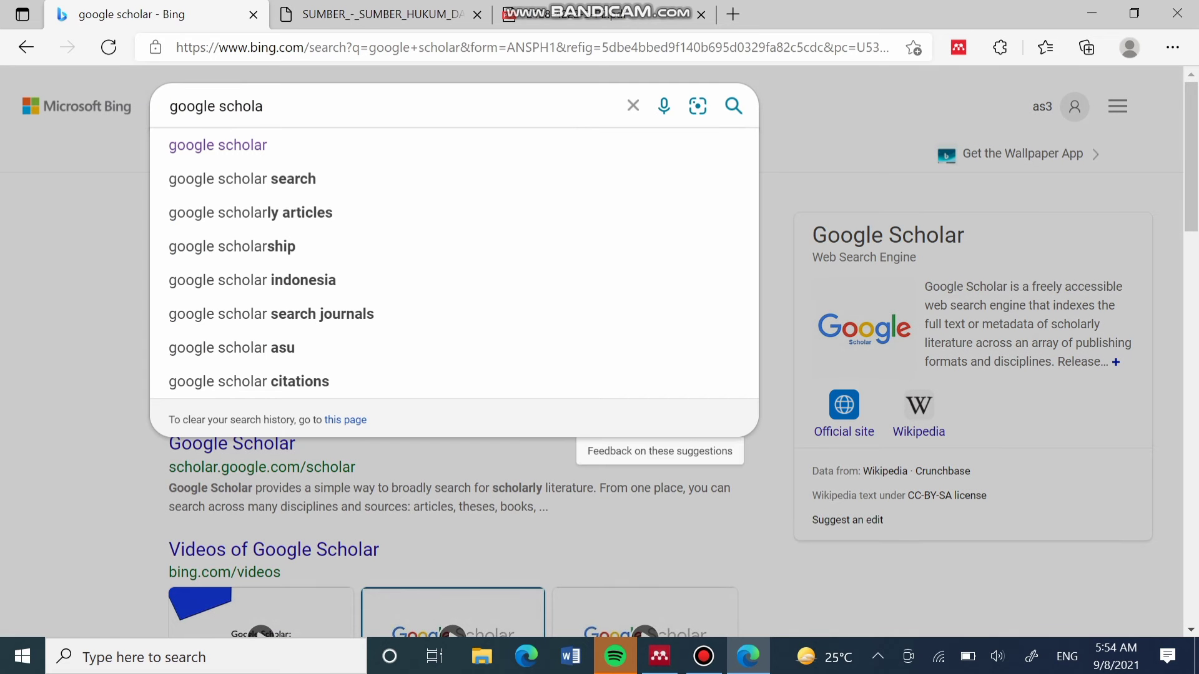
{"action": "key", "text": "BackSpace"}
{"action": "type", "text": "b"}
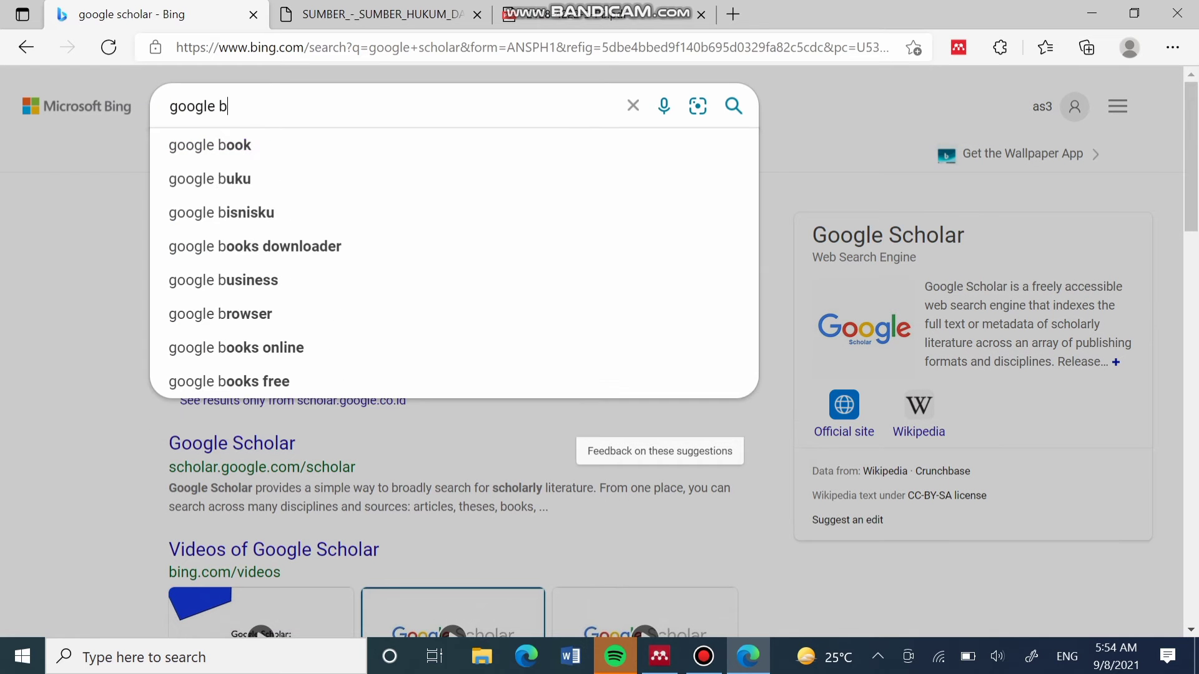
{"action": "type", "text": "ooo"}
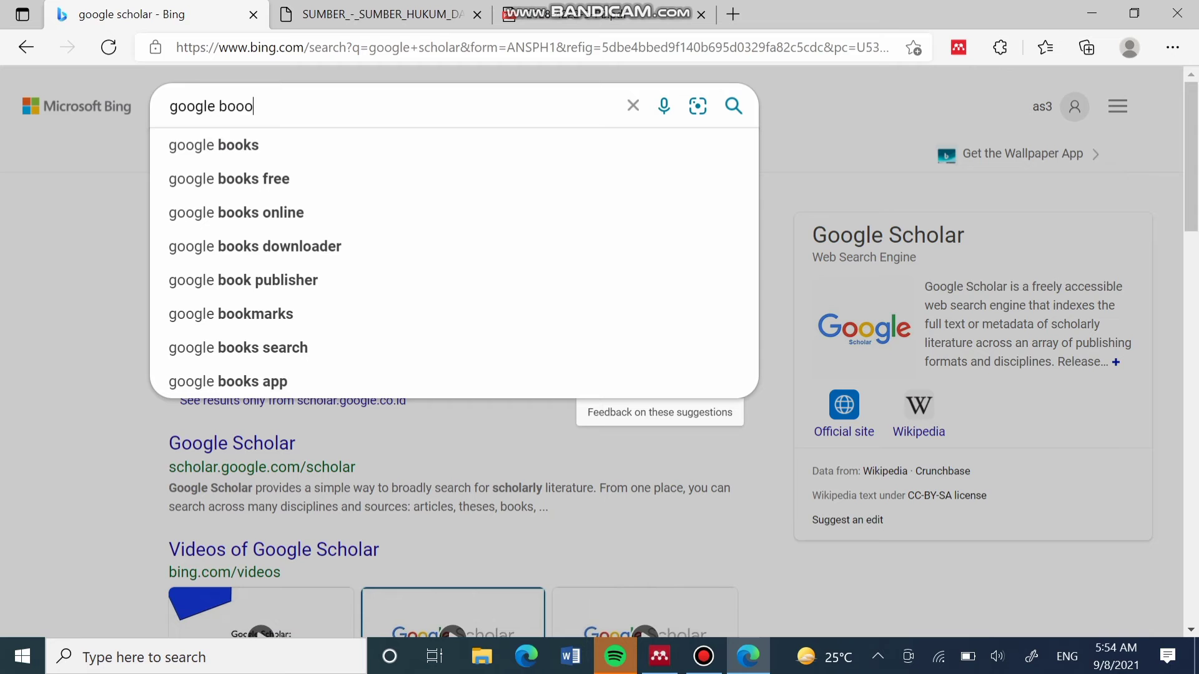
{"action": "type", "text": "k"}
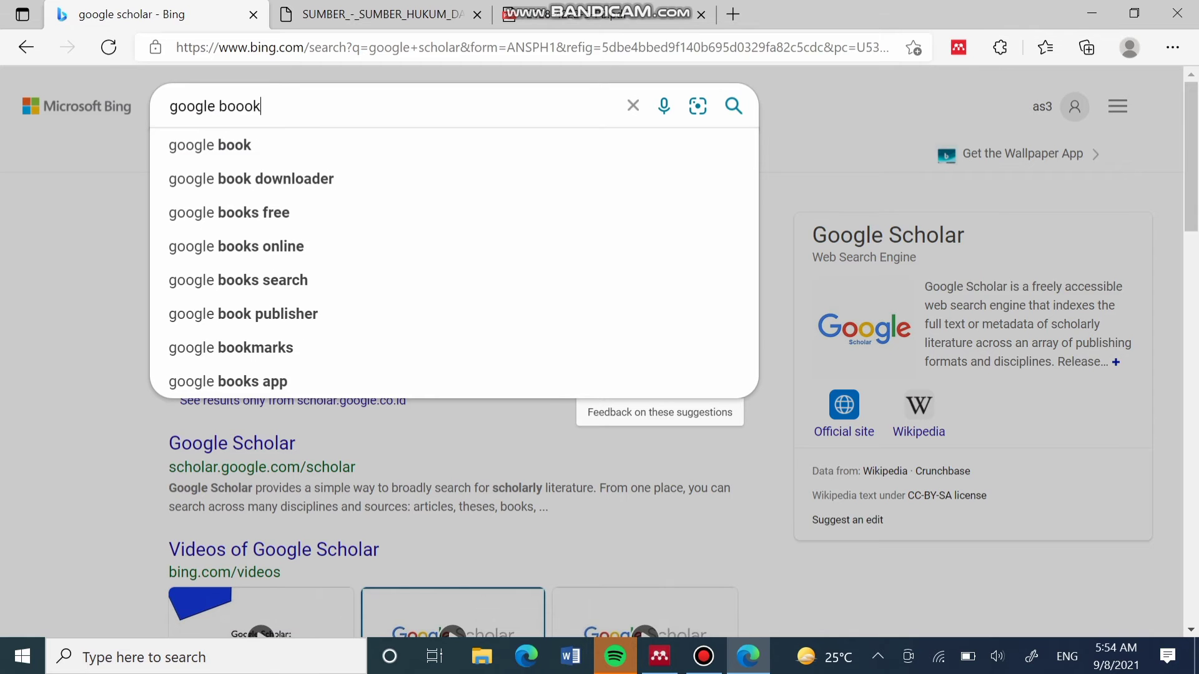
{"action": "left_click", "coordinate": [210, 145]}
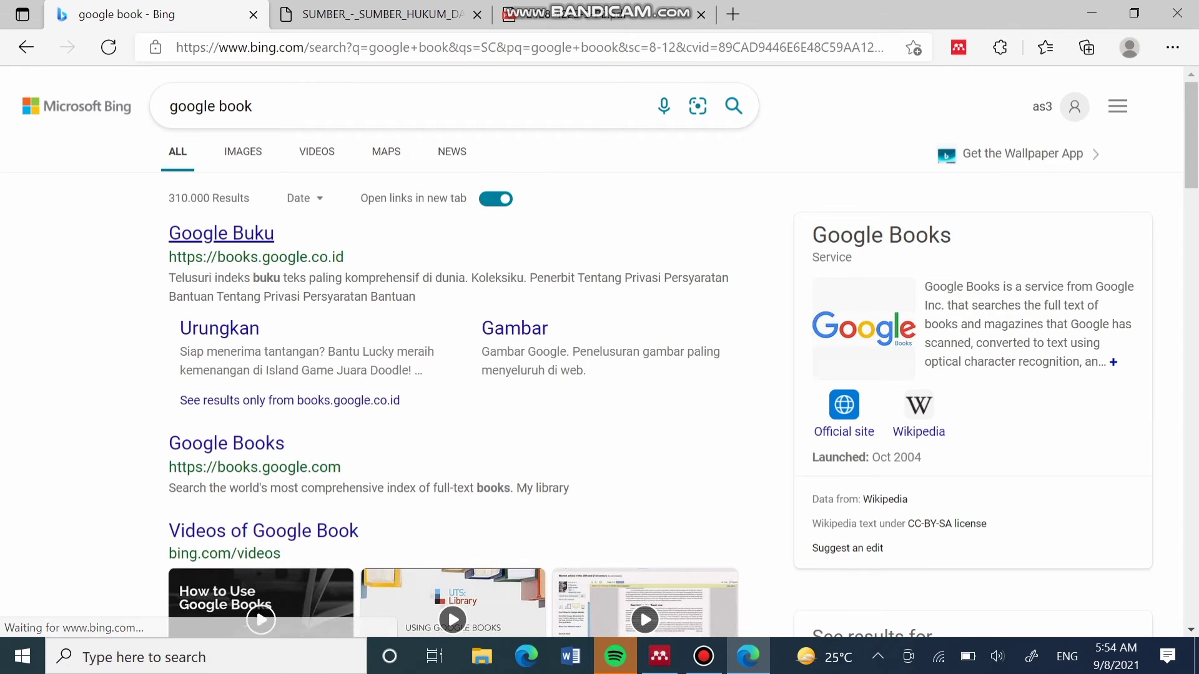
{"action": "left_click", "coordinate": [221, 232]}
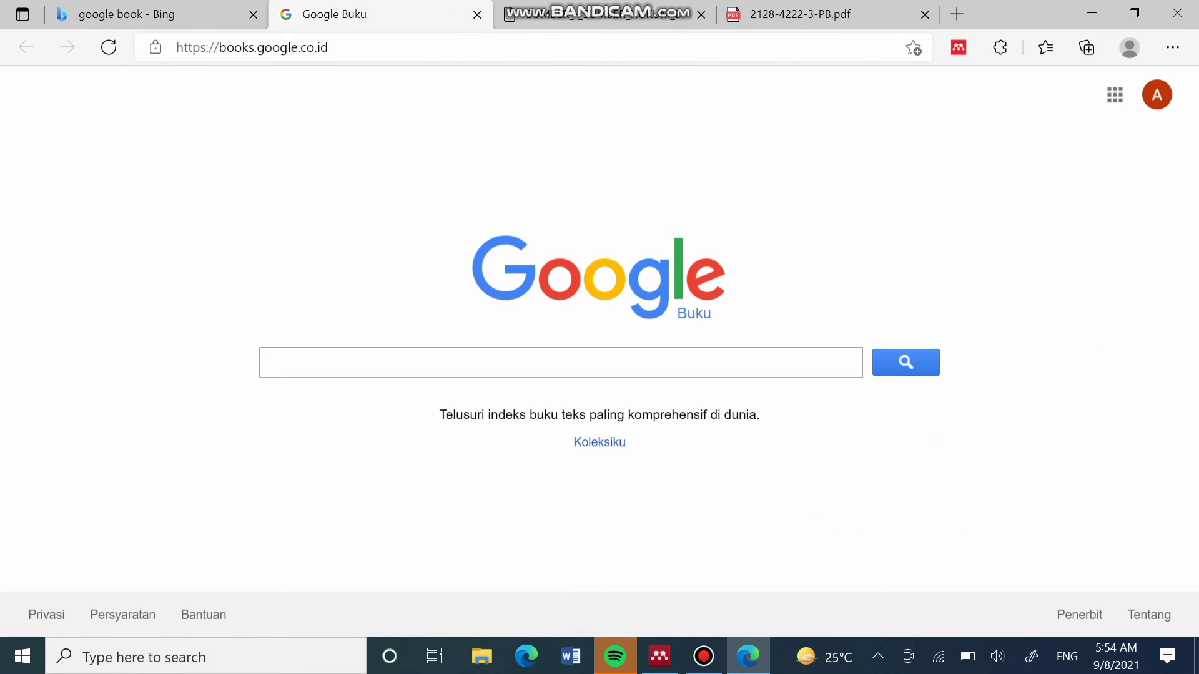
- Search Google Books for pendidikan agama islam, view the details of Pendidikan Agama Islam: Referensi Perkuliahan Terlengkap, and return to its preview
{"action": "type", "text": "pendidi"}
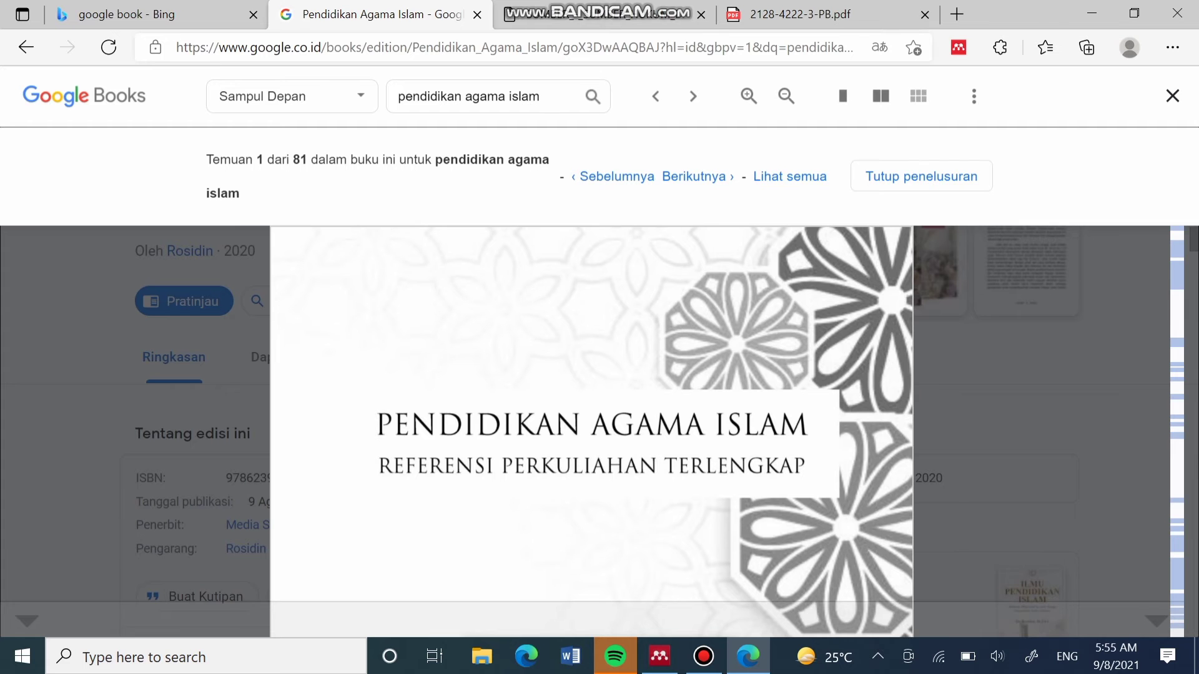
{"action": "key", "text": "Escape"}
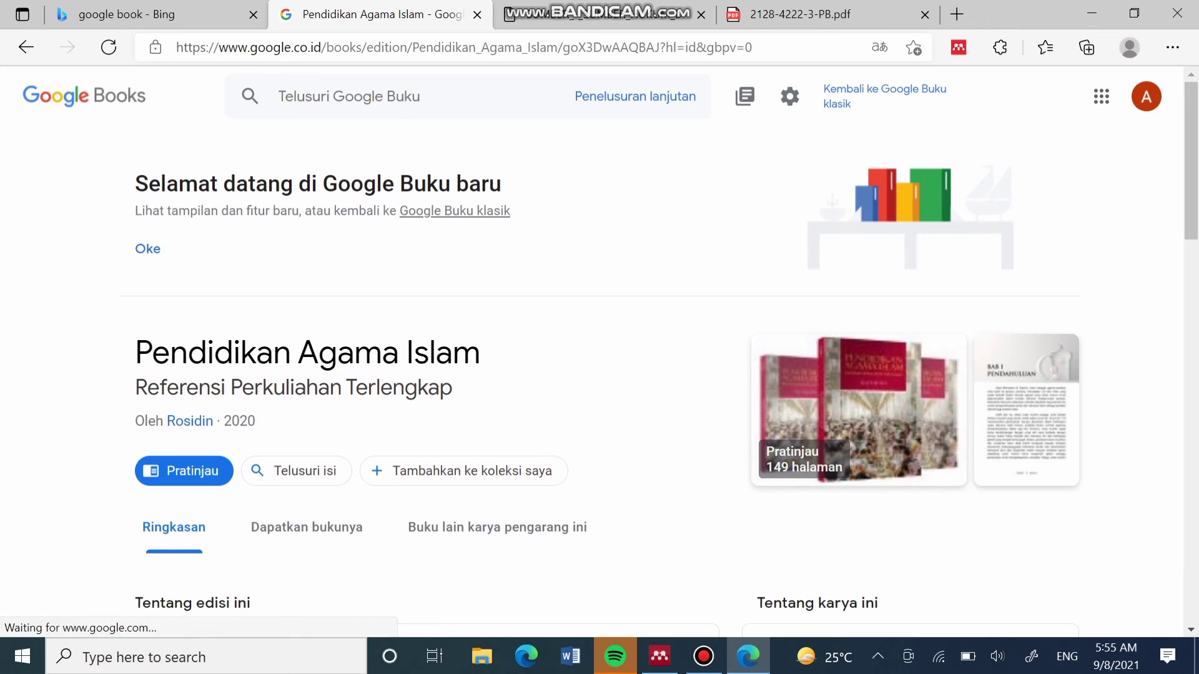
{"action": "scroll", "coordinate": [599, 359], "scroll_direction": "down", "scroll_amount": 5}
{"action": "scroll", "coordinate": [599, 359], "scroll_direction": "up", "scroll_amount": 5}
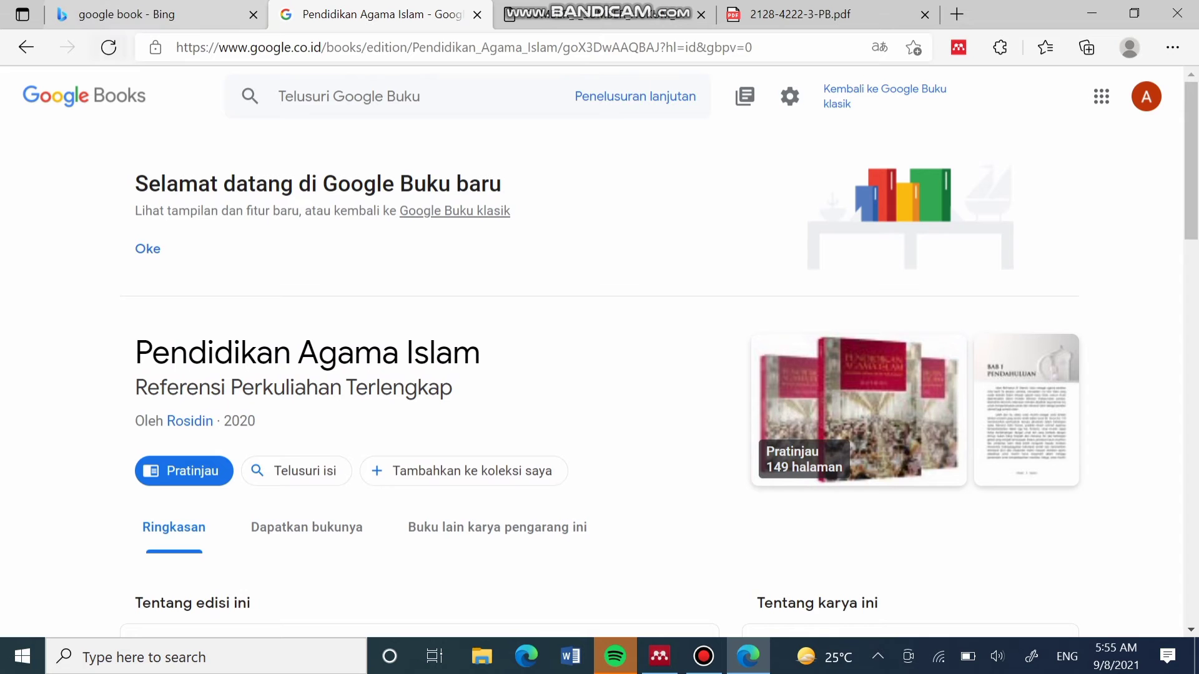
{"action": "left_click", "coordinate": [26, 48]}
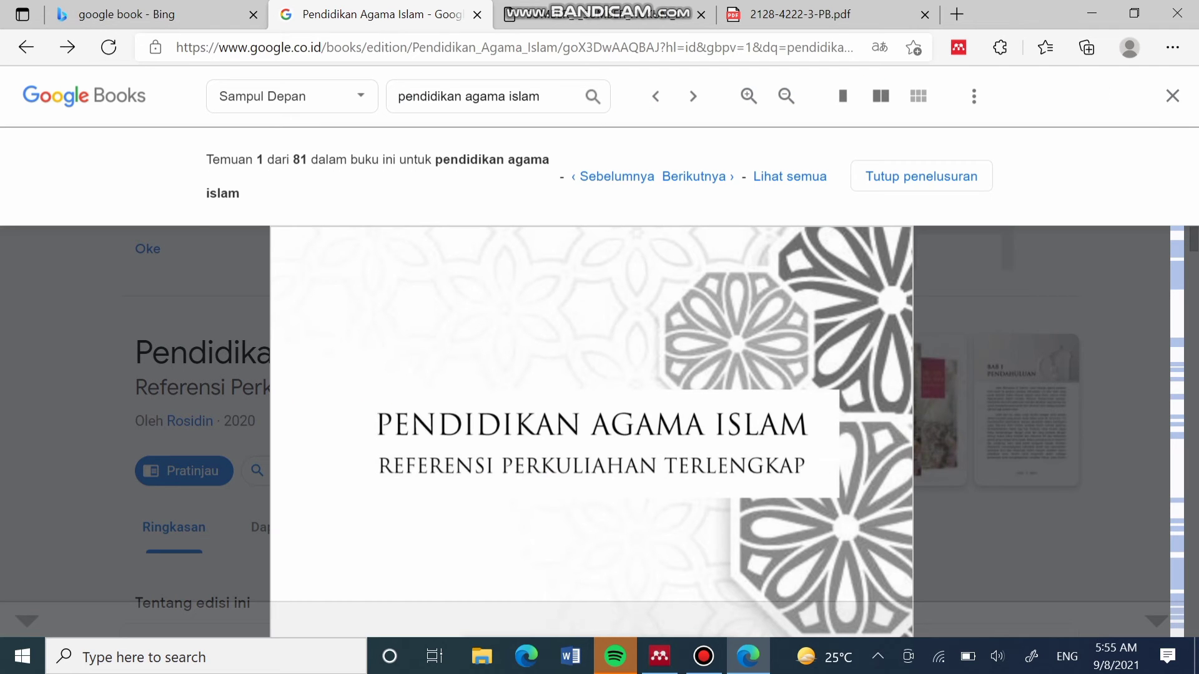
- Add the Pendidikan Agama Islam - Google Books reference with the Mendeley web importer and check the library in Mendeley Desktop
{"action": "left_click", "coordinate": [959, 47]}
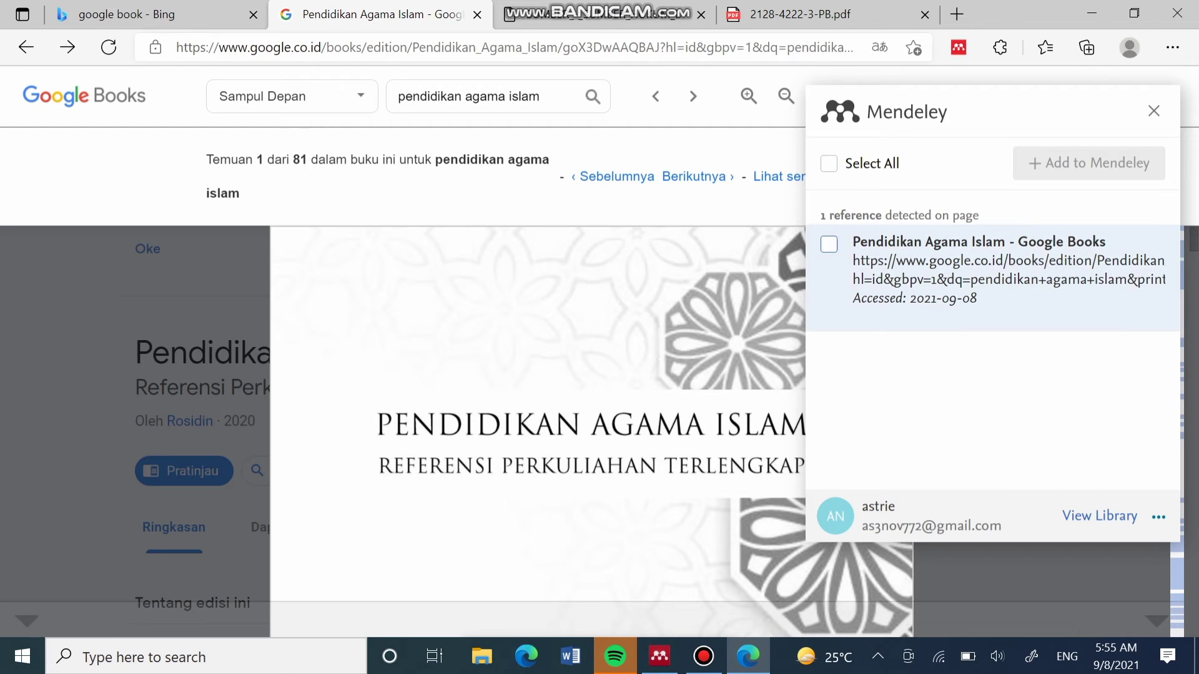
{"action": "left_click", "coordinate": [828, 244]}
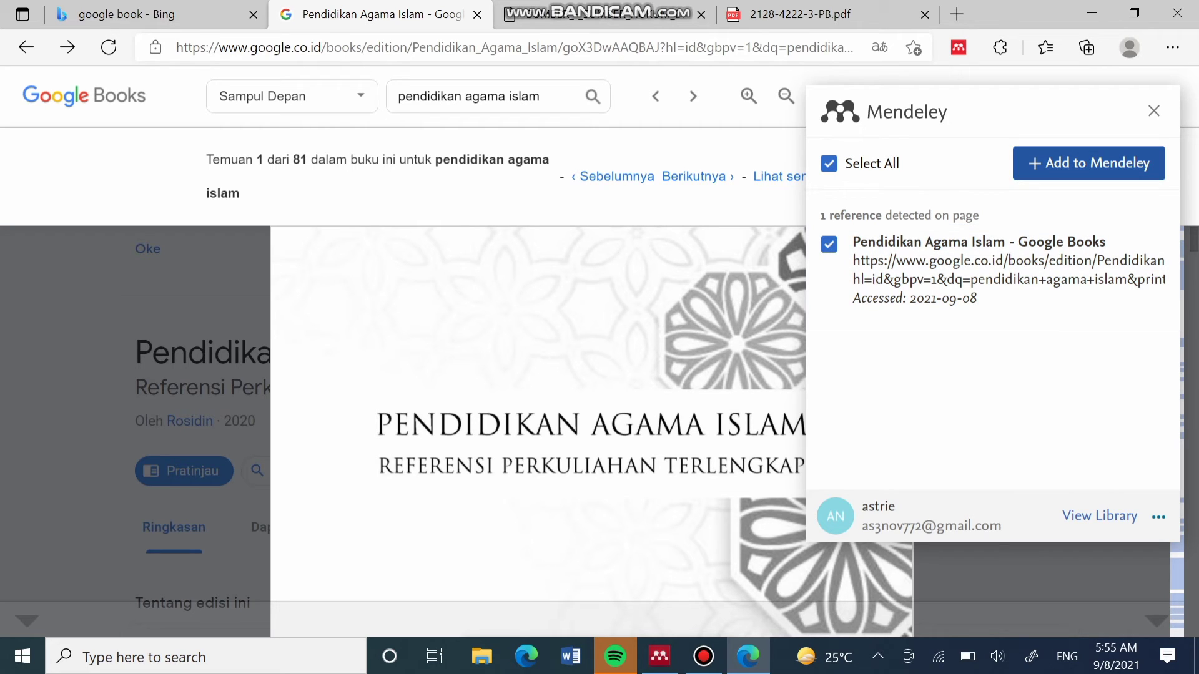
{"action": "left_click", "coordinate": [1088, 163]}
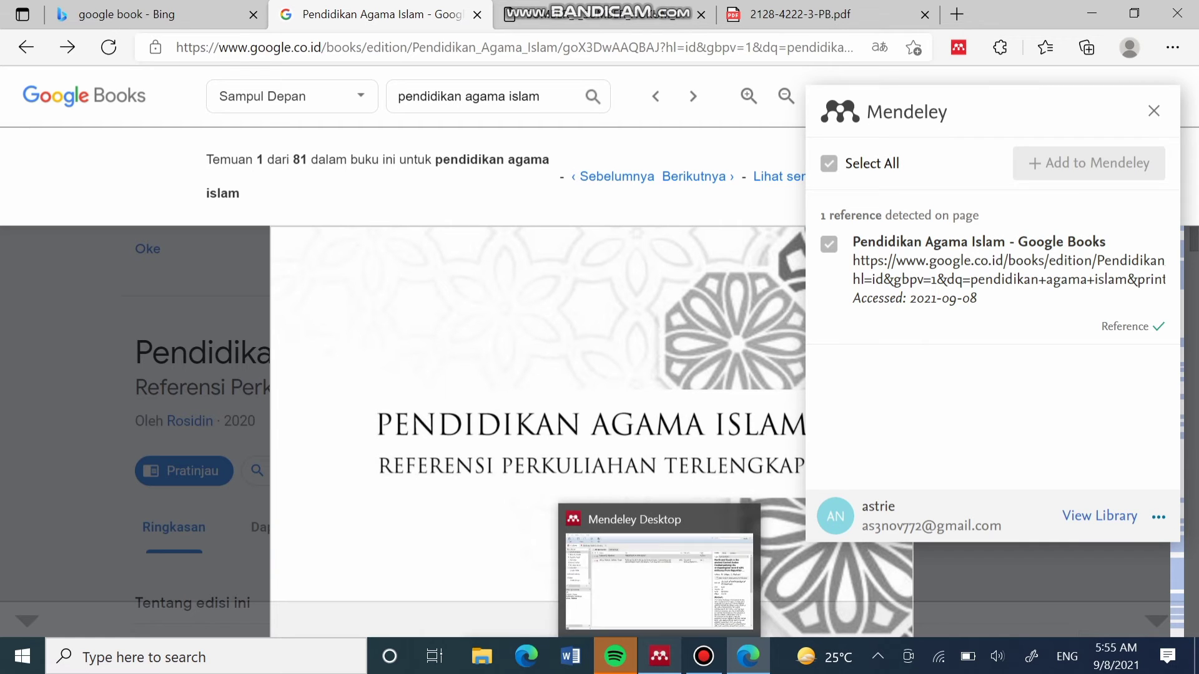
{"action": "left_click", "coordinate": [659, 656]}
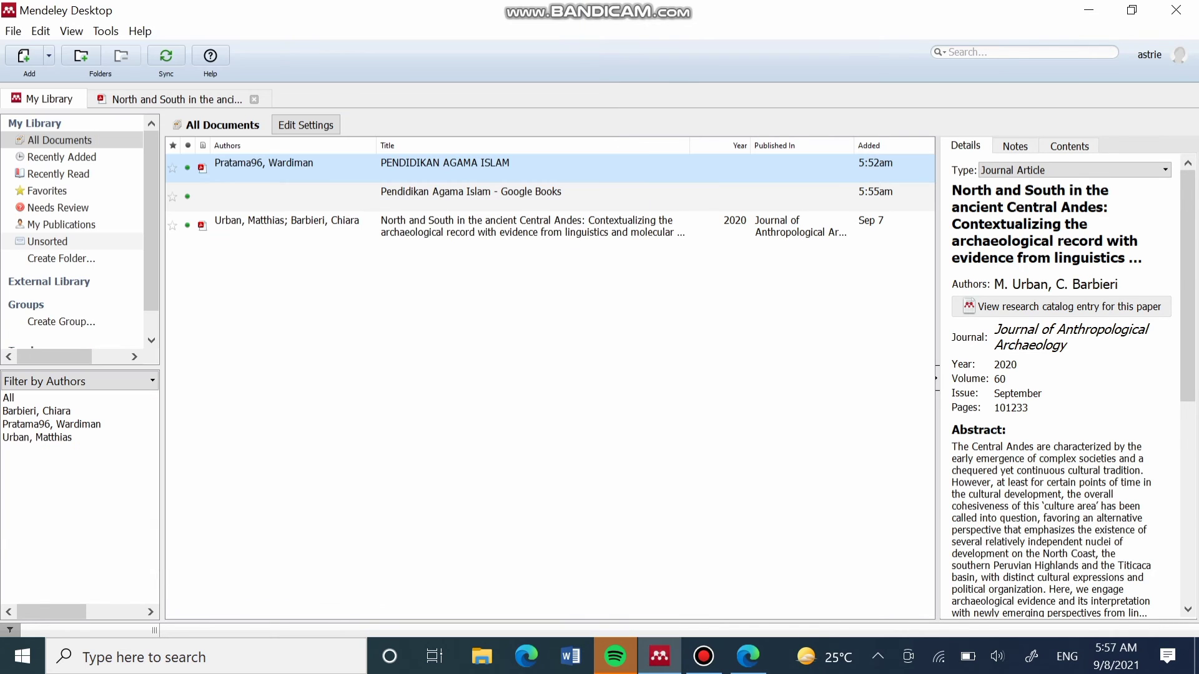
- Switch to Microsoft Edge and search Mendeley's online article catalog for antropology
{"action": "left_click", "coordinate": [747, 656]}
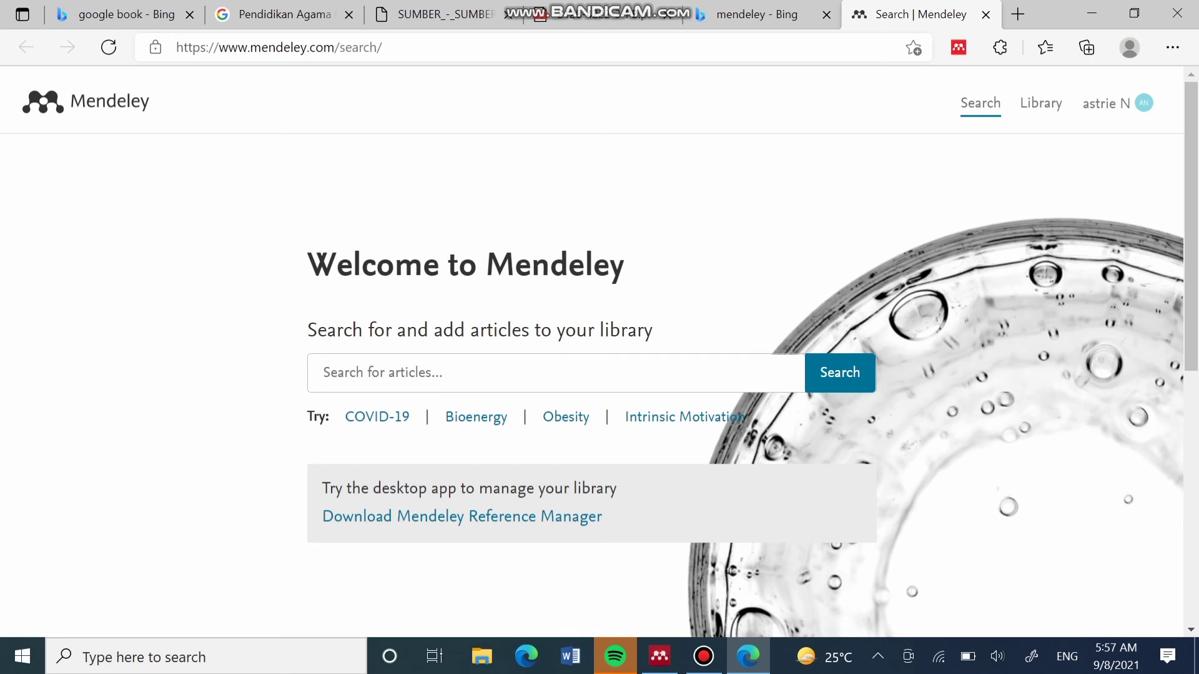
{"action": "left_click", "coordinate": [554, 373]}
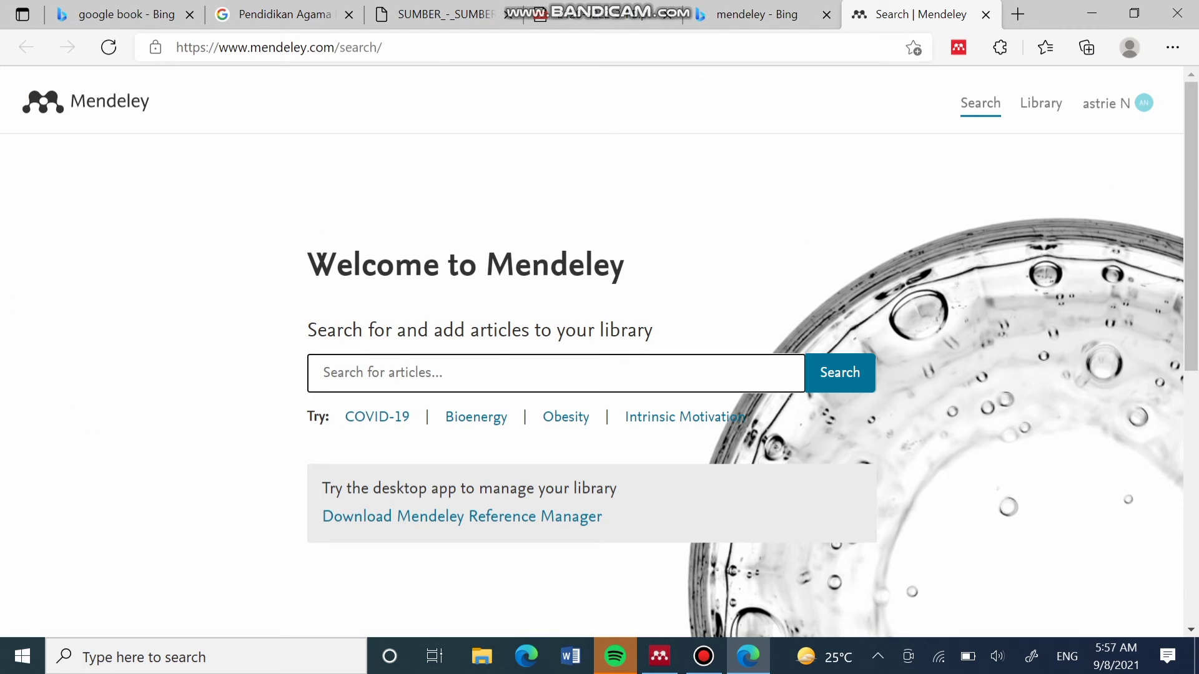
{"action": "type", "text": "atr"}
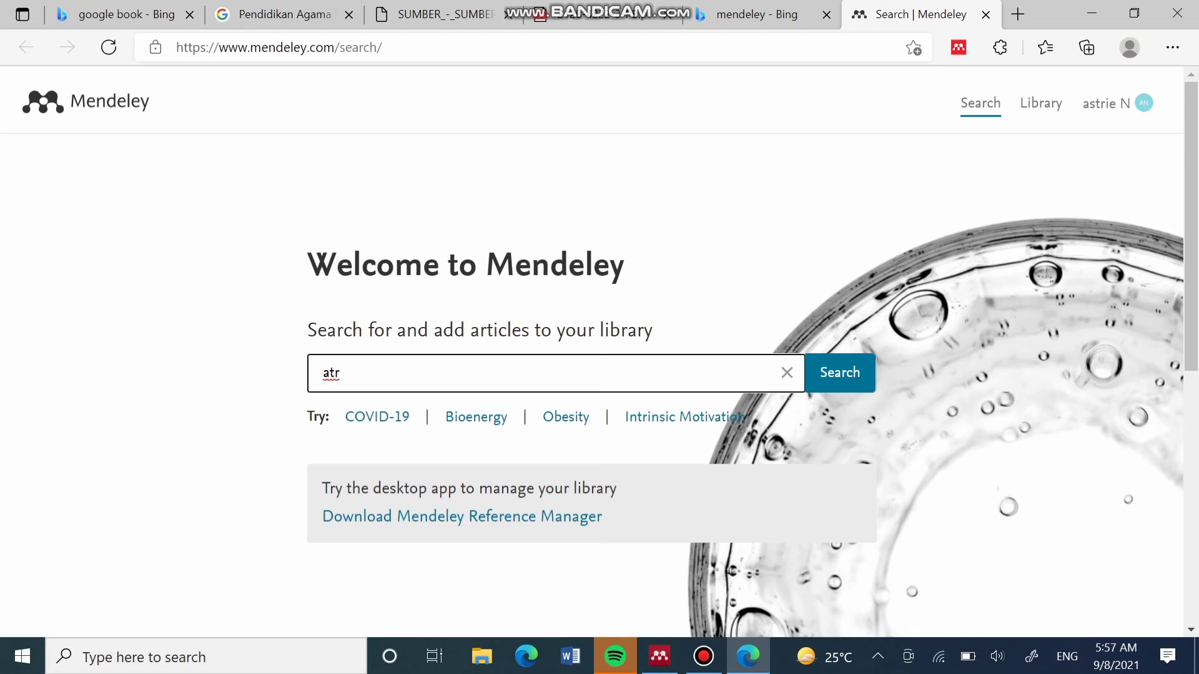
{"action": "key", "text": "BackSpace"}
{"action": "key", "text": "BackSpace"}
{"action": "type", "text": "ntro"}
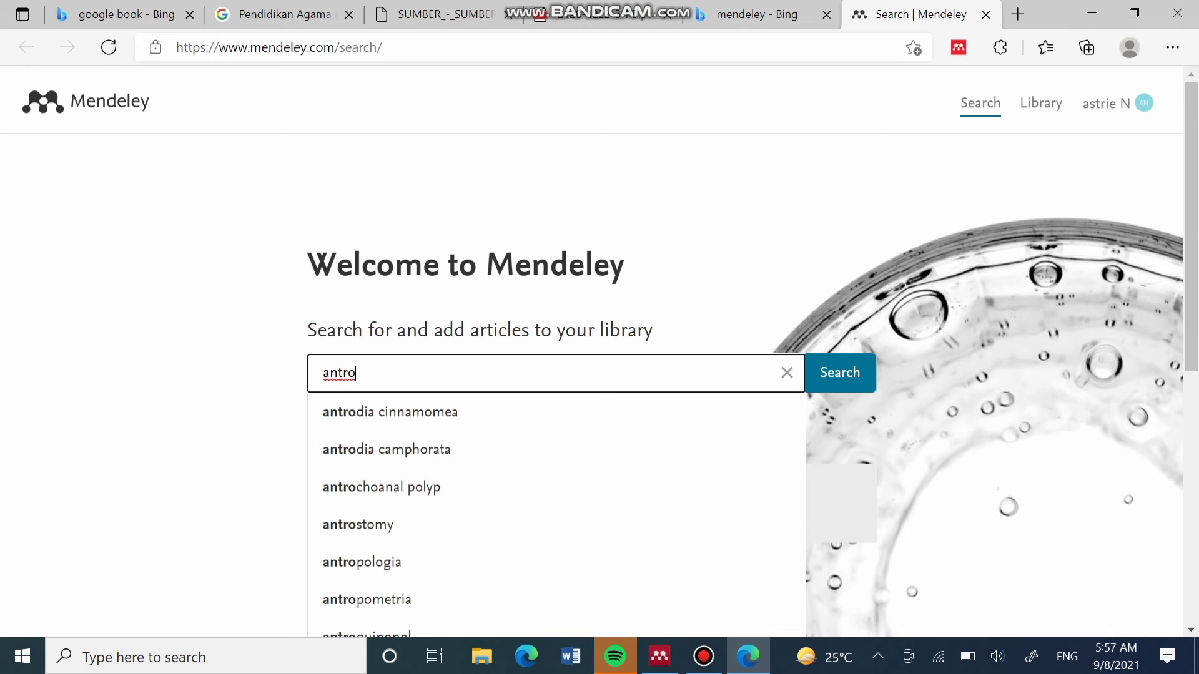
{"action": "type", "text": "po"}
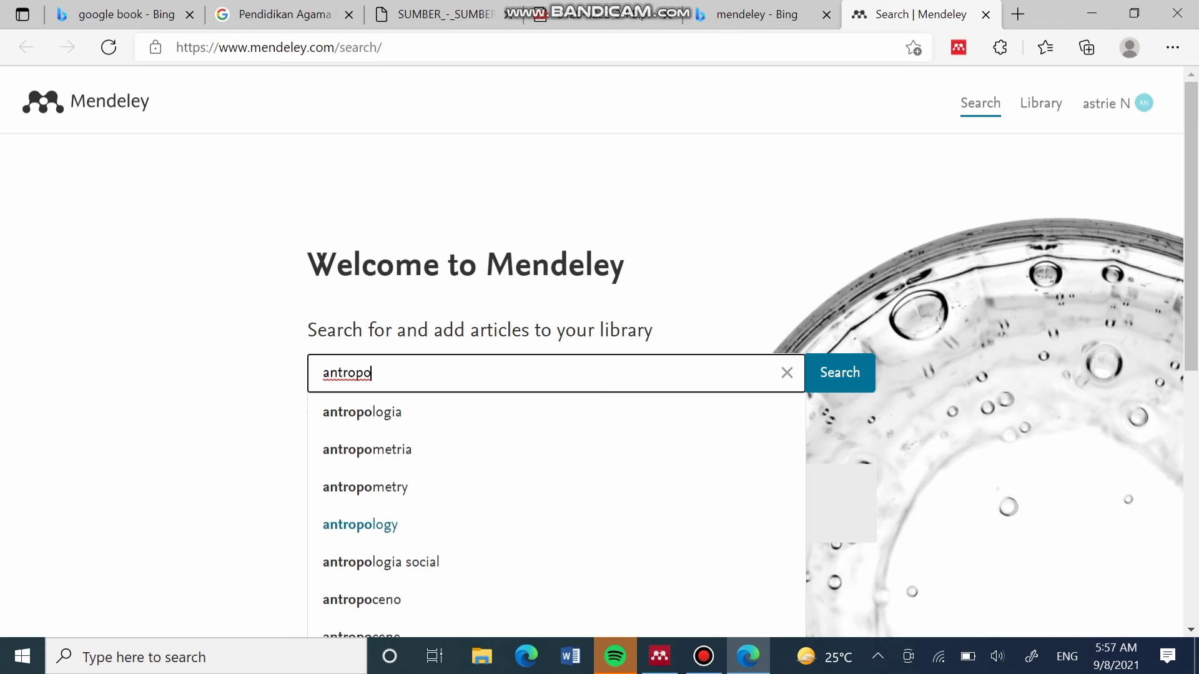
{"action": "left_click", "coordinate": [360, 524]}
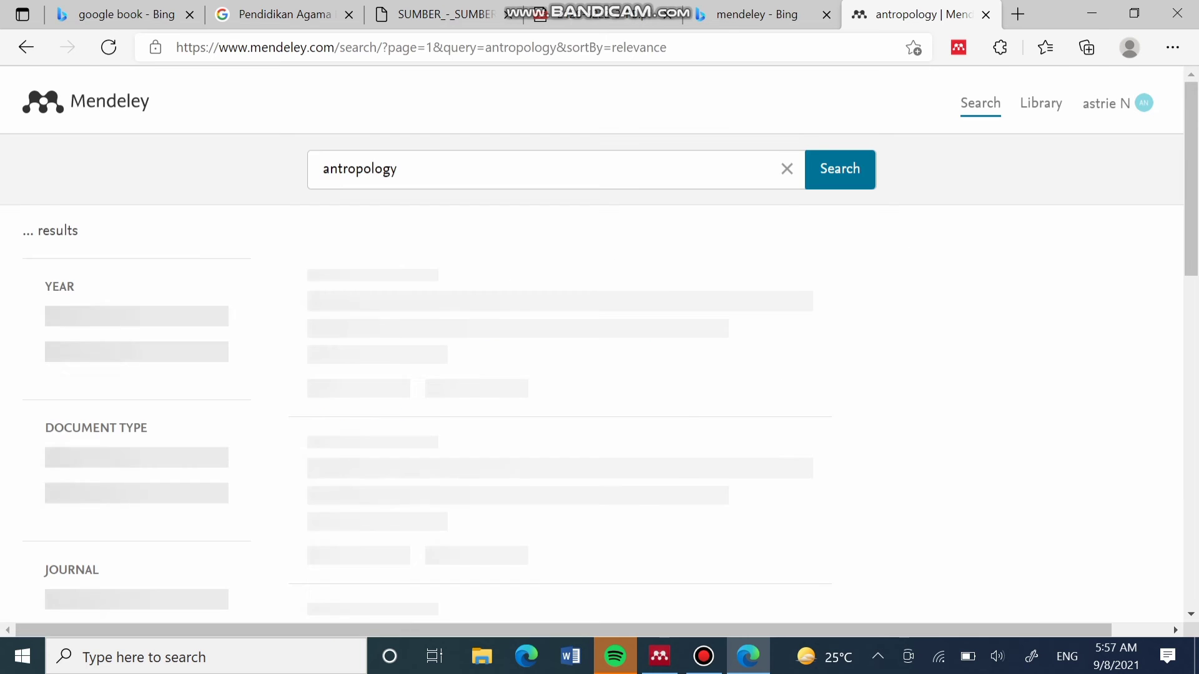
- Examine the information and abstracts of the Antropology web page and the Apuntes journal entry in the search results
{"action": "left_click", "coordinate": [354, 272]}
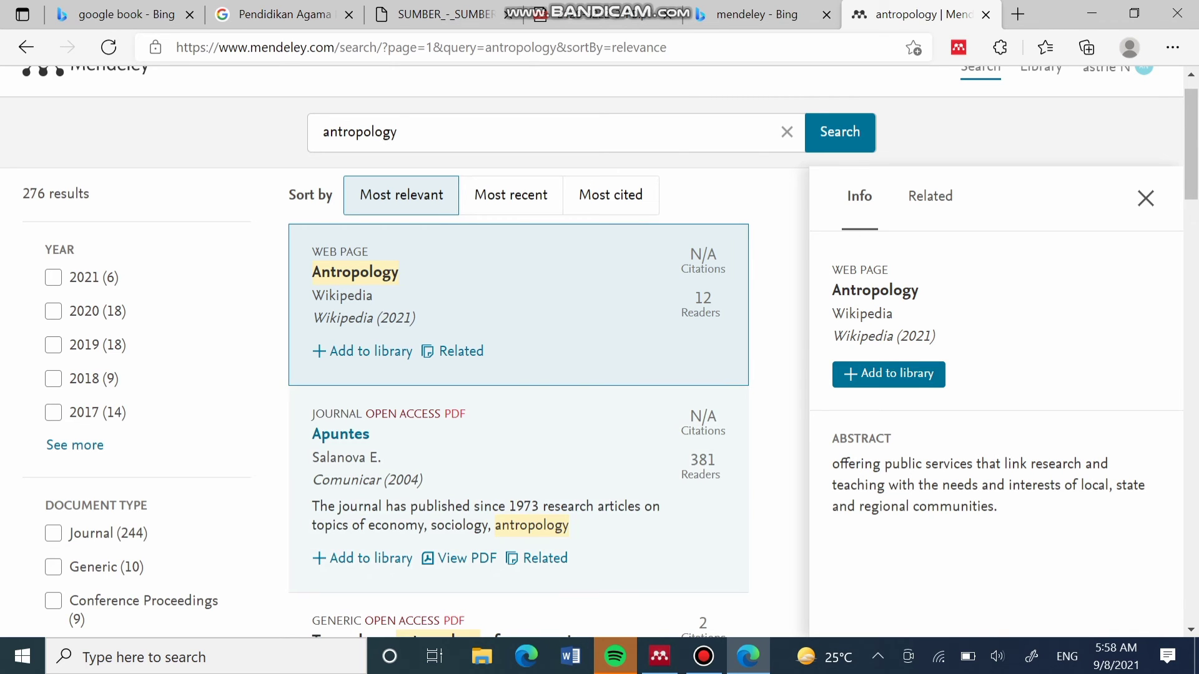
{"action": "left_click", "coordinate": [341, 434]}
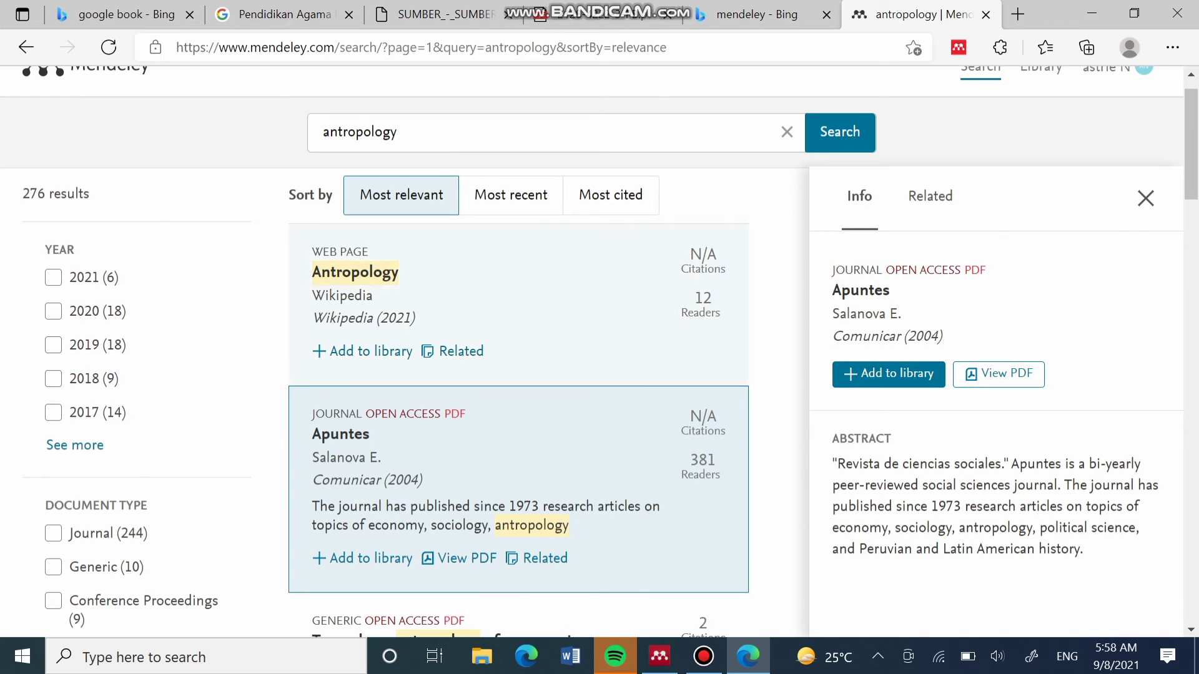
{"action": "left_click", "coordinate": [355, 273]}
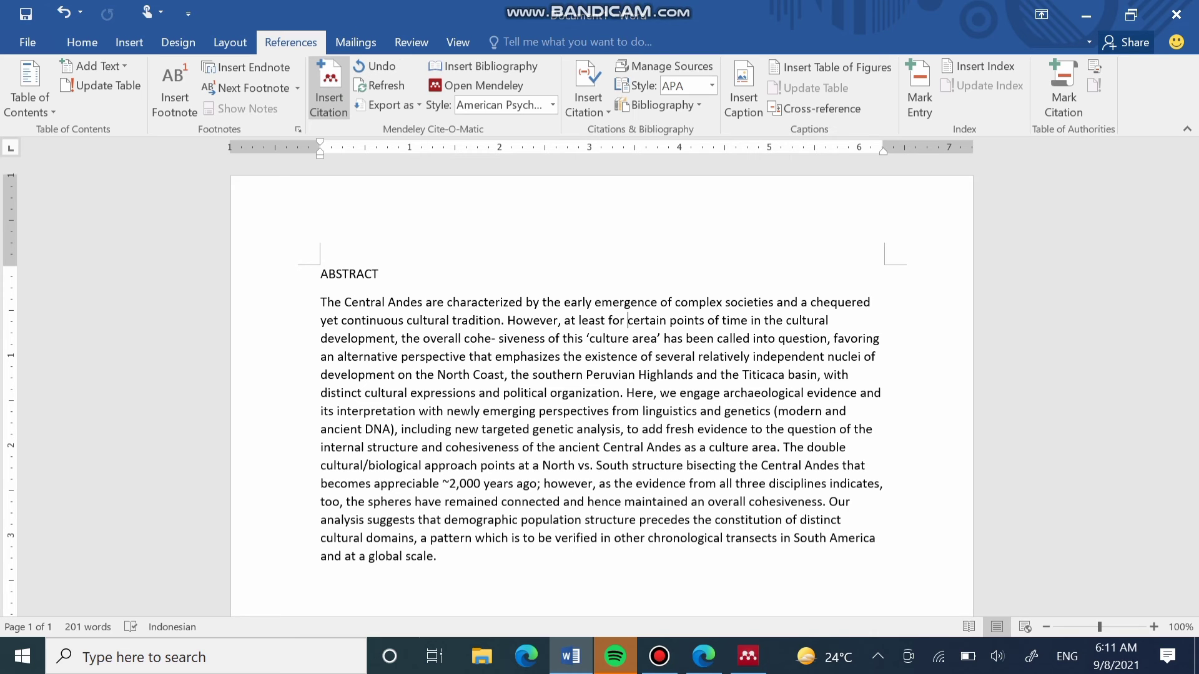
- Cite Implementasi Pendidikan Nilai Dalam Pendidikan Agama Islam from the Mendeley library before "certain points of time" in the Word abstract
{"action": "left_click", "coordinate": [329, 88]}
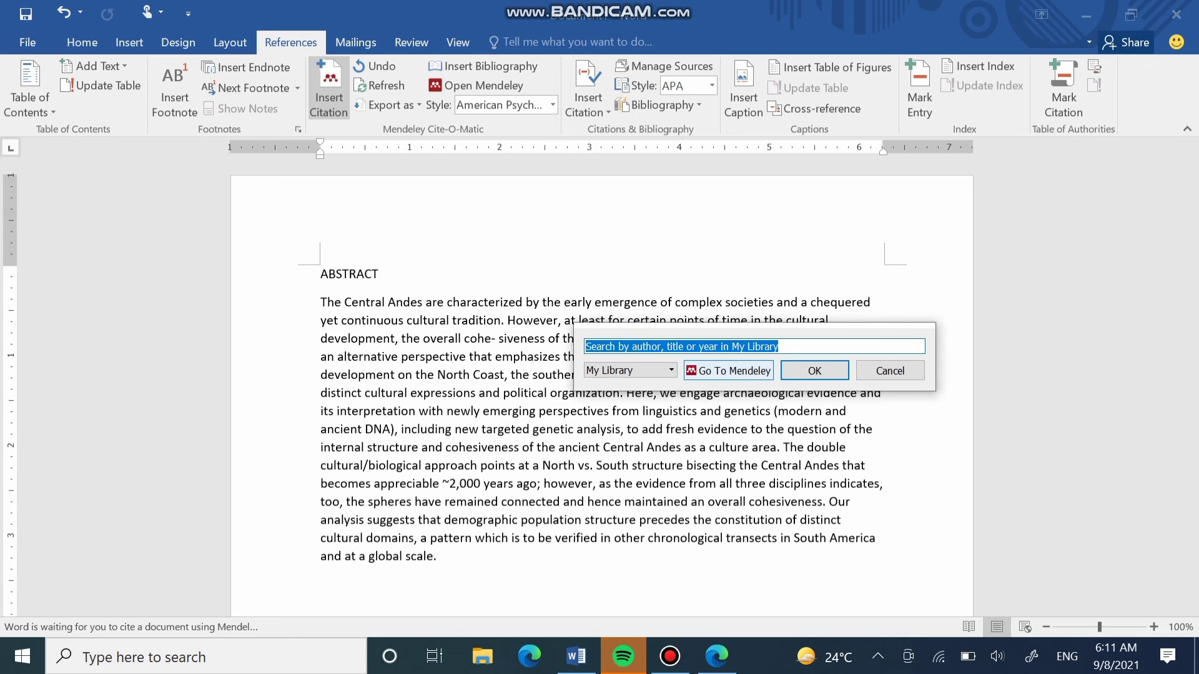
{"action": "left_click", "coordinate": [728, 371]}
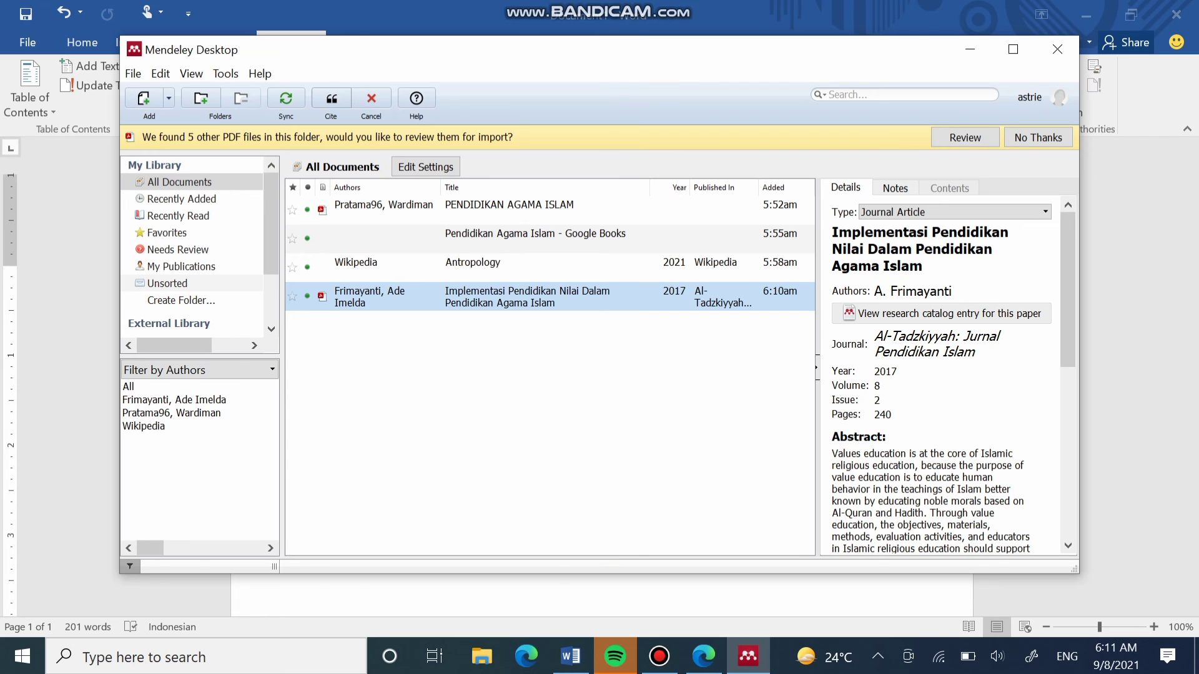
{"action": "left_click", "coordinate": [331, 100]}
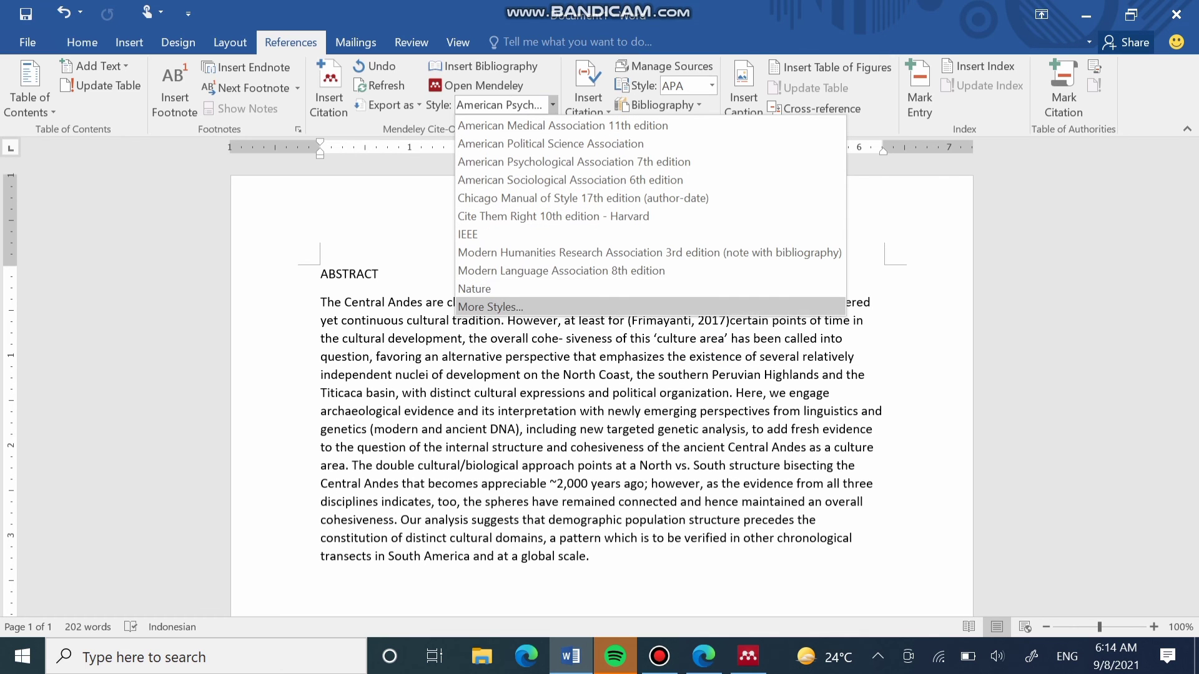
- Try the Nature and American Medical Association 11th edition styles on the document's Mendeley citation
{"action": "left_click", "coordinate": [643, 289]}
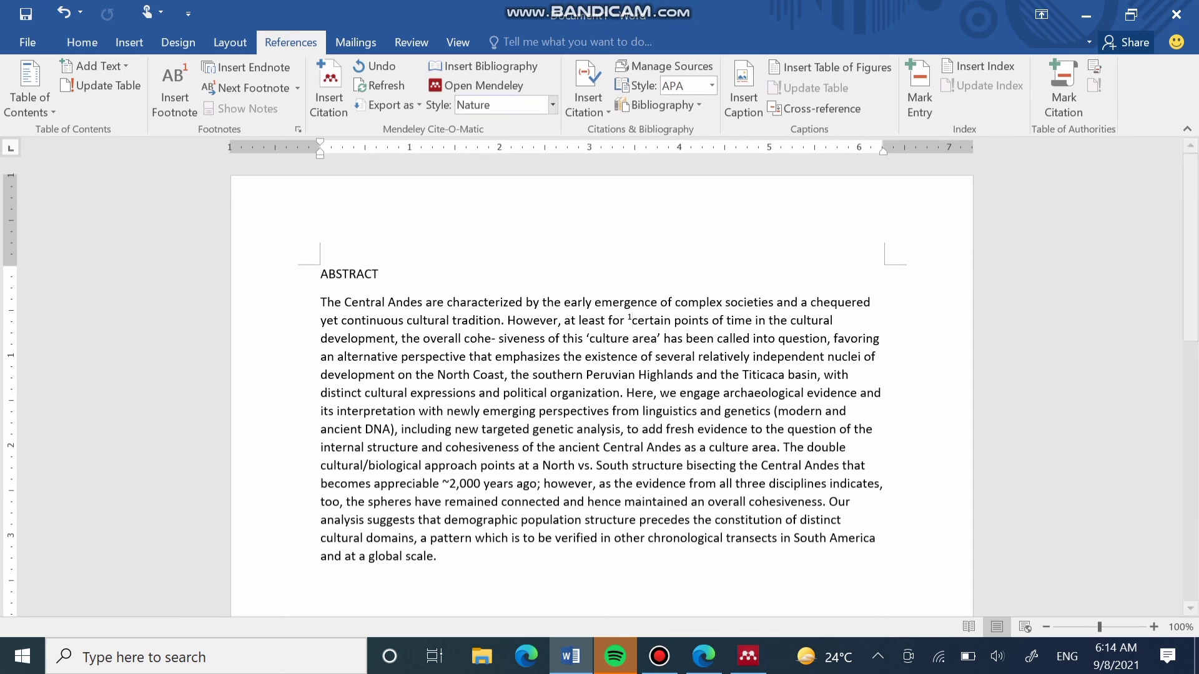
{"action": "left_click", "coordinate": [553, 105]}
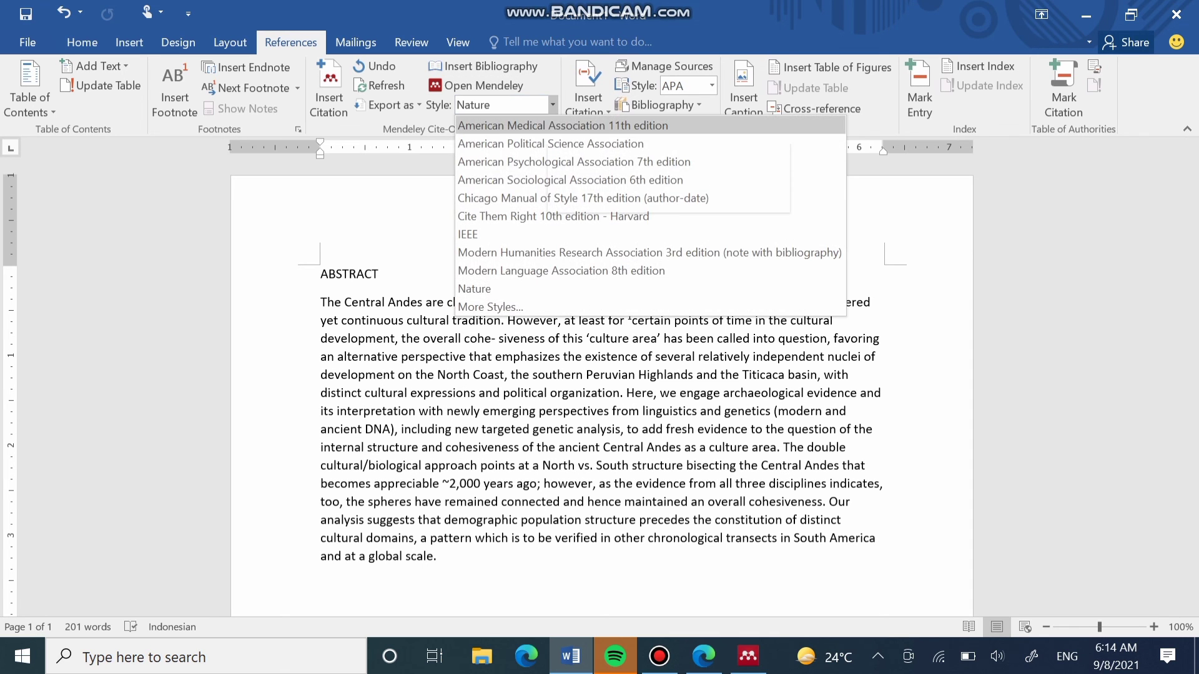
{"action": "key", "text": "Return"}
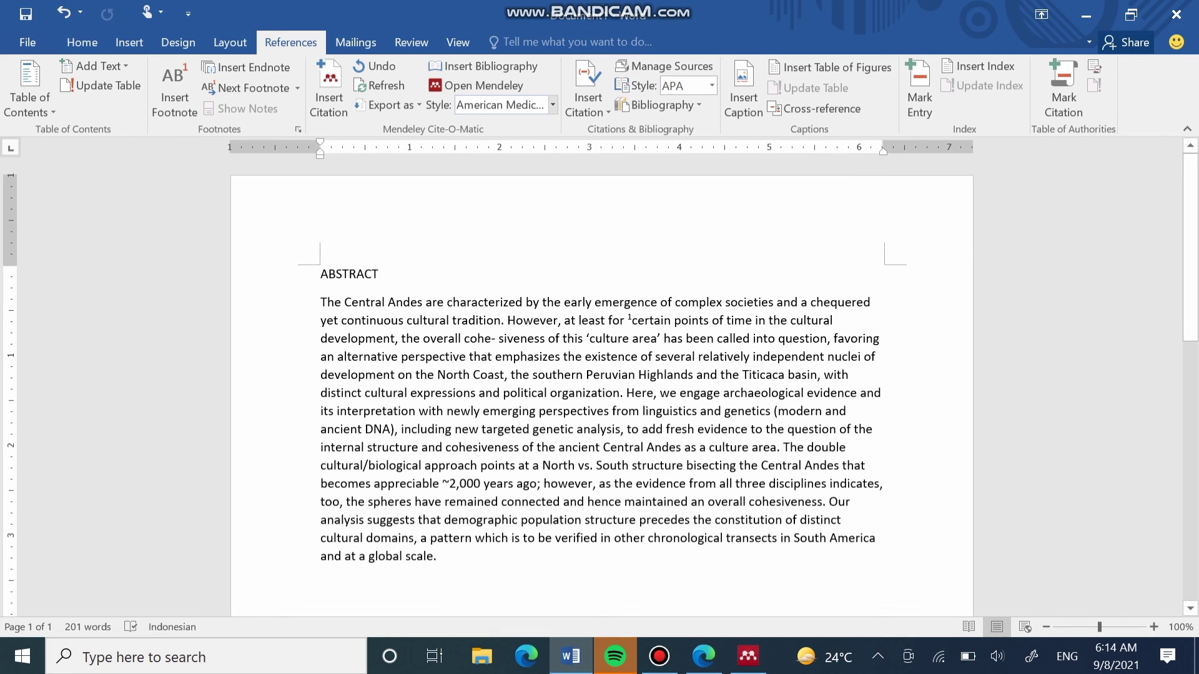
- Set the document's Mendeley citation style to Chicago Manual of Style 17th edition (author-date)
{"action": "left_click", "coordinate": [553, 105]}
{"action": "left_click", "coordinate": [565, 198]}
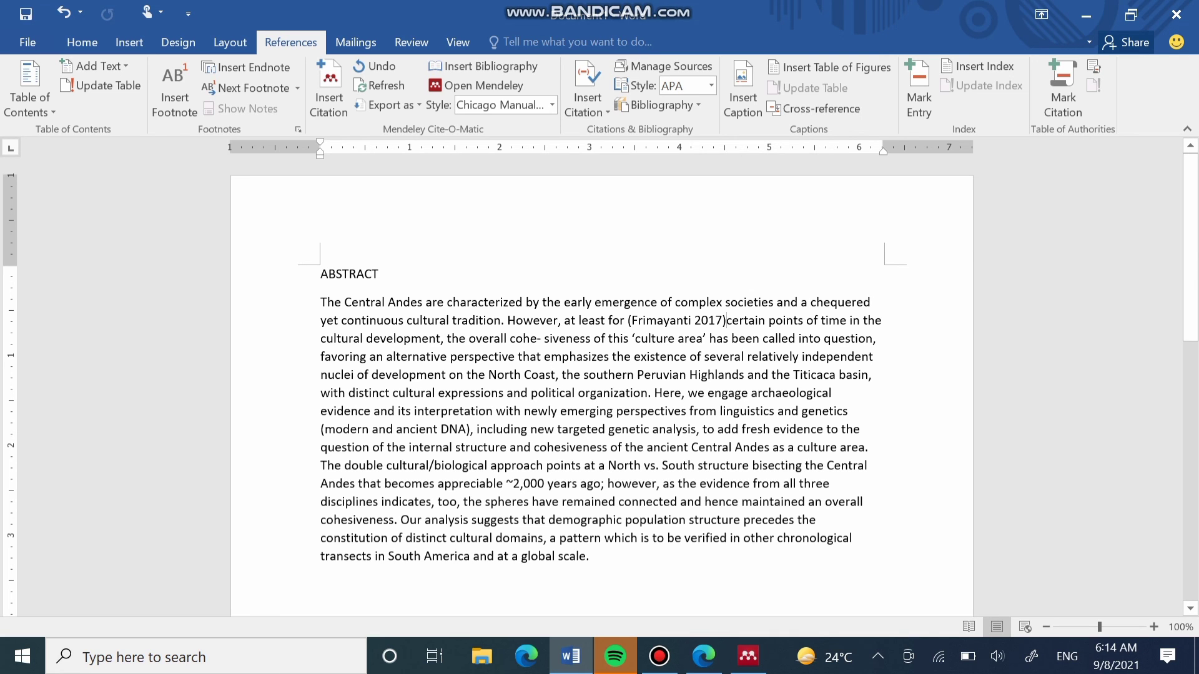
{"action": "left_click", "coordinate": [659, 656]}
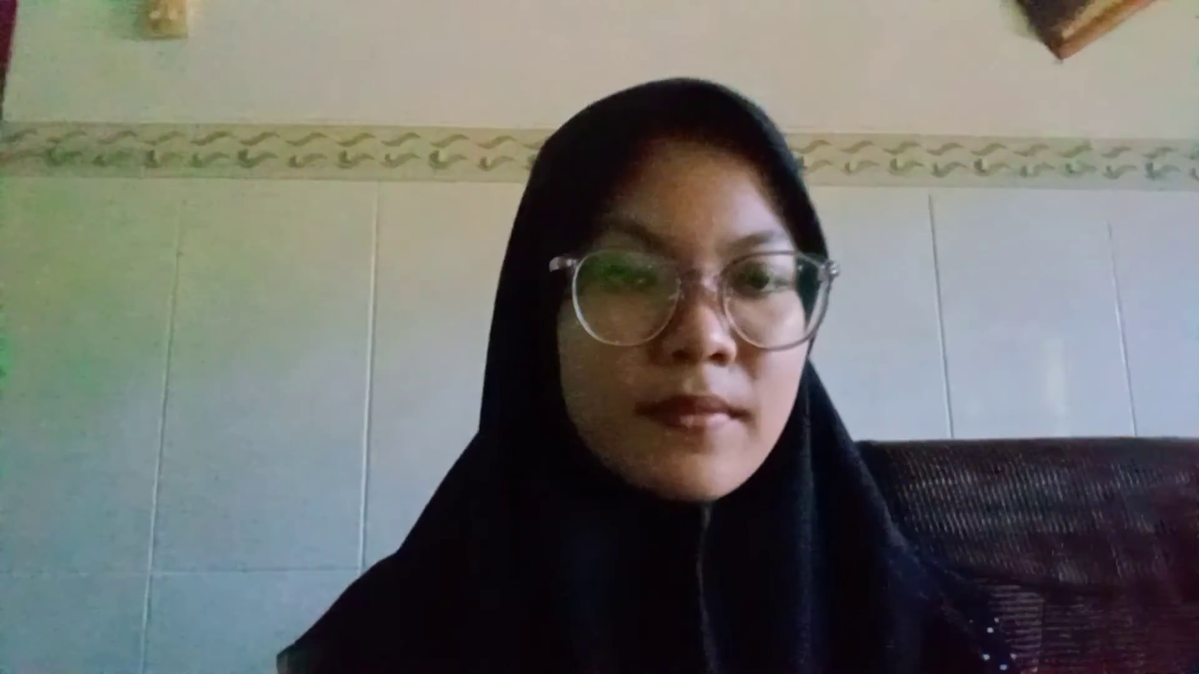